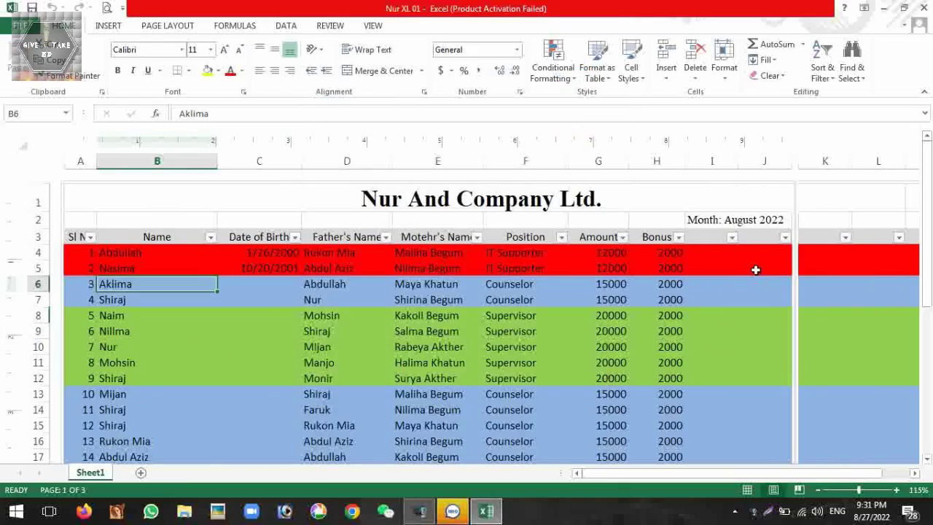
Change the company title in row 1 to "Nur Group of Industry Ltd.".
{"action": "left_click", "coordinate": [458, 201]}
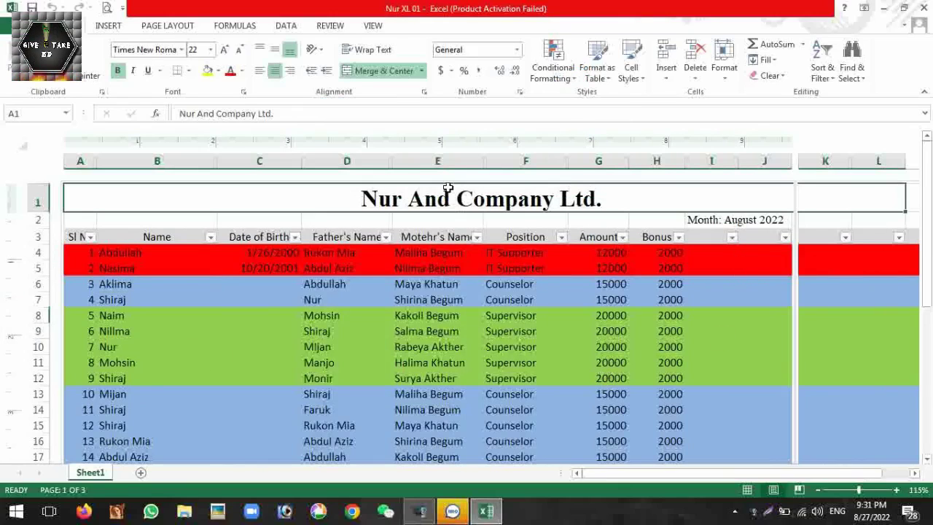
{"action": "double_click", "coordinate": [404, 203]}
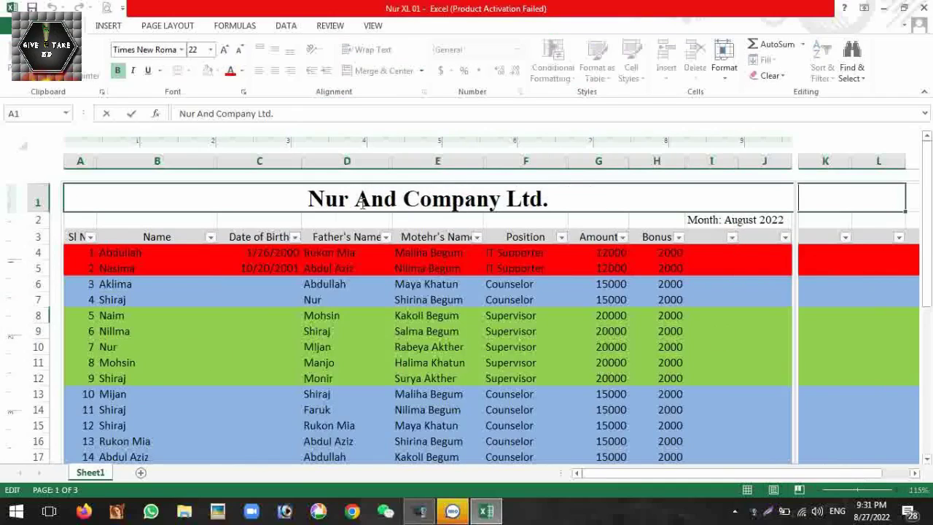
{"action": "left_click_drag", "start_coordinate": [355, 202], "coordinate": [500, 206]}
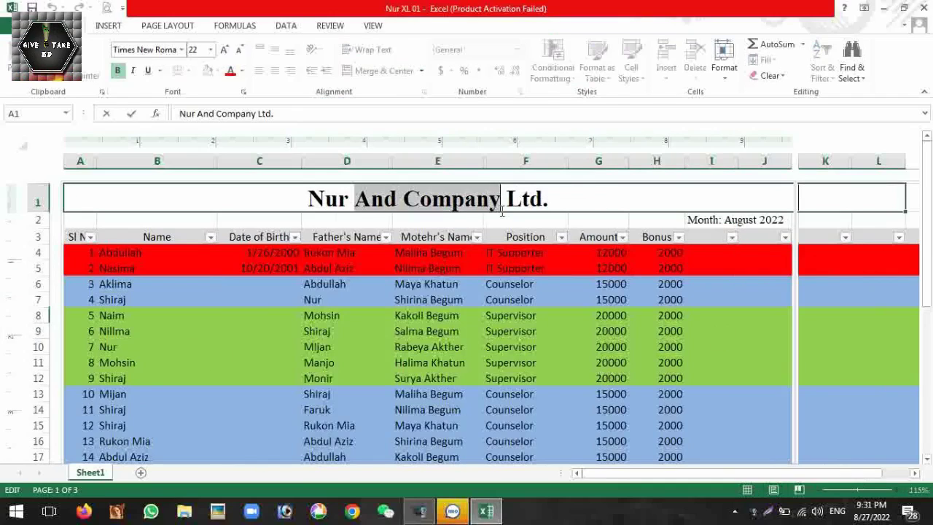
{"action": "type", "text": "Group "}
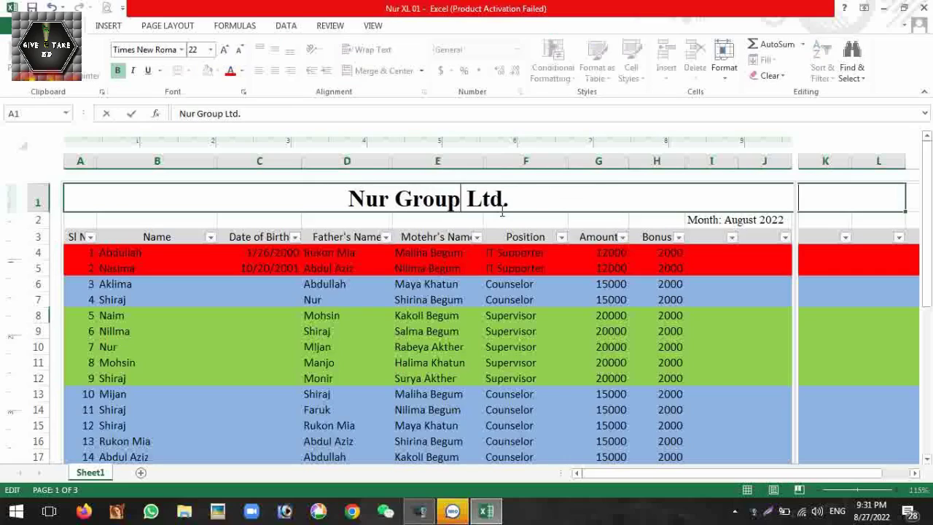
{"action": "type", "text": "of  "}
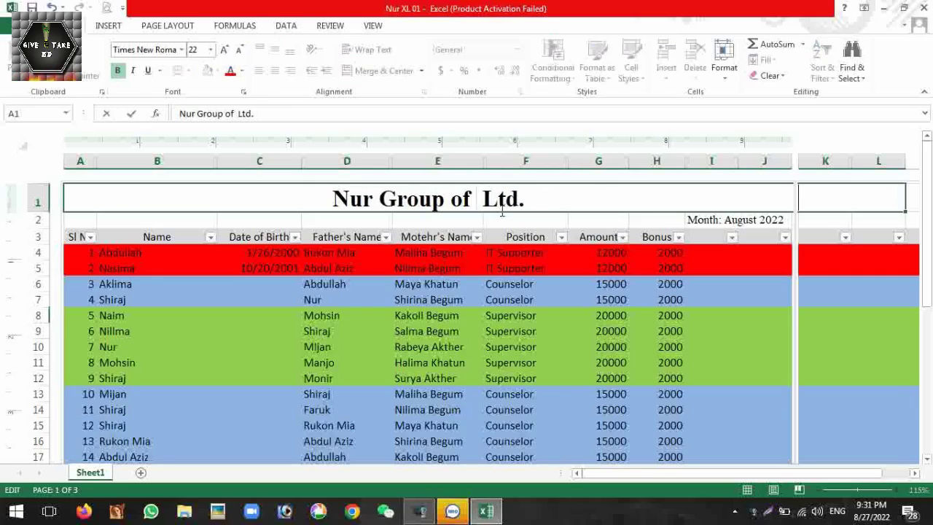
{"action": "type", "text": "In"}
{"action": "type", "text": "dustr"}
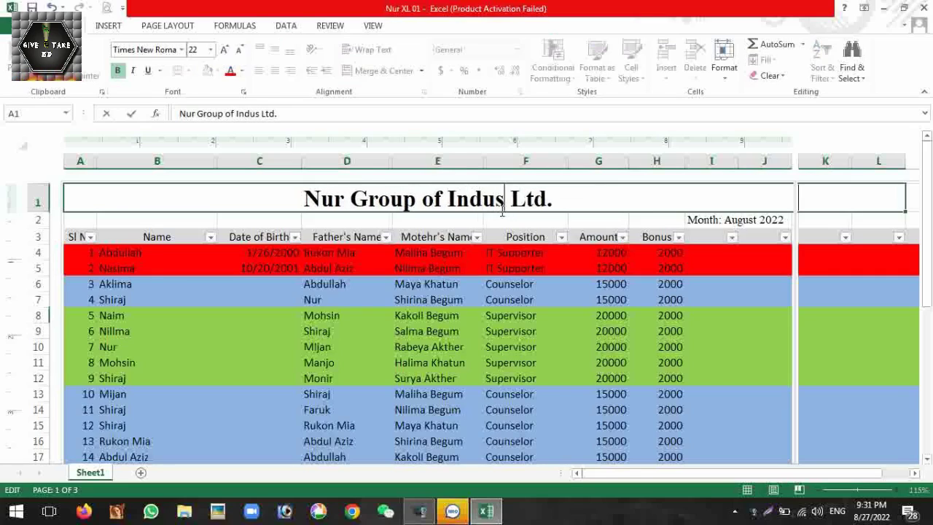
{"action": "type", "text": "y"}
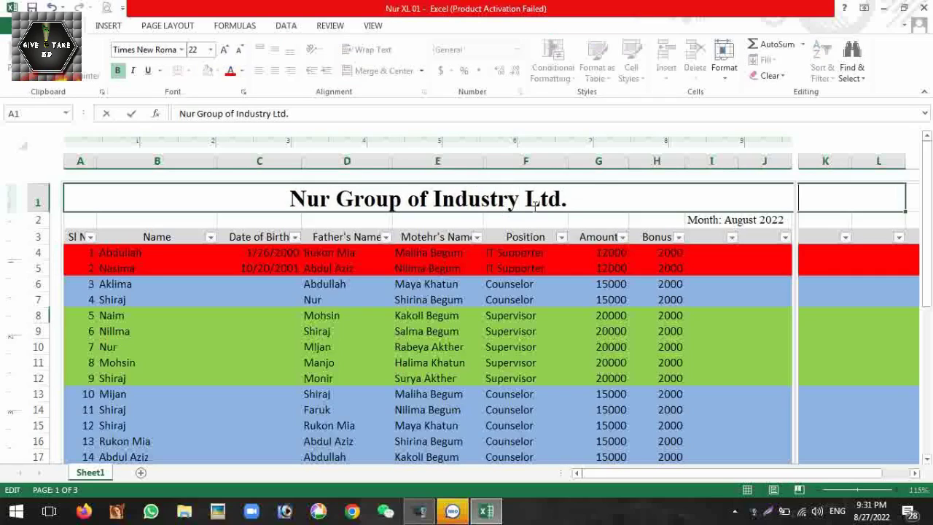
{"action": "left_click", "coordinate": [437, 316]}
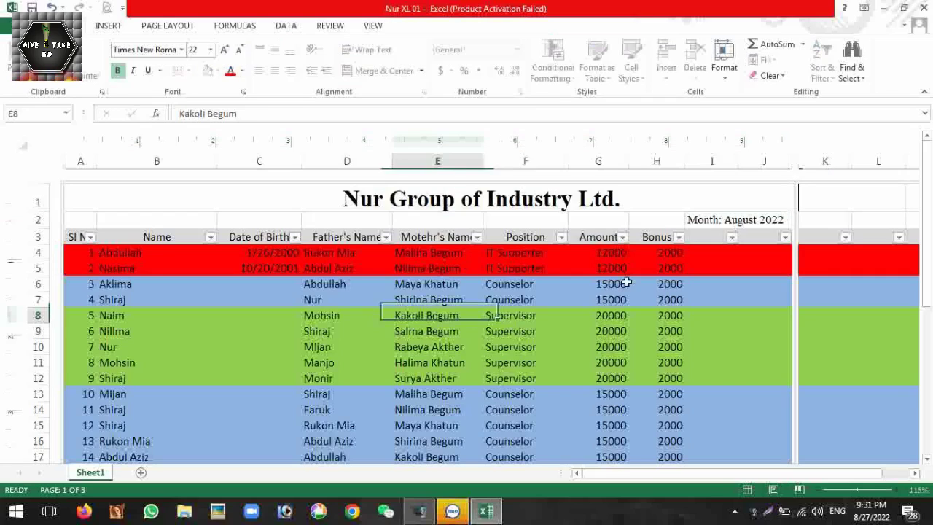
Enter "Subject: Salary Sheet" in cell A2.
{"action": "left_click", "coordinate": [738, 221]}
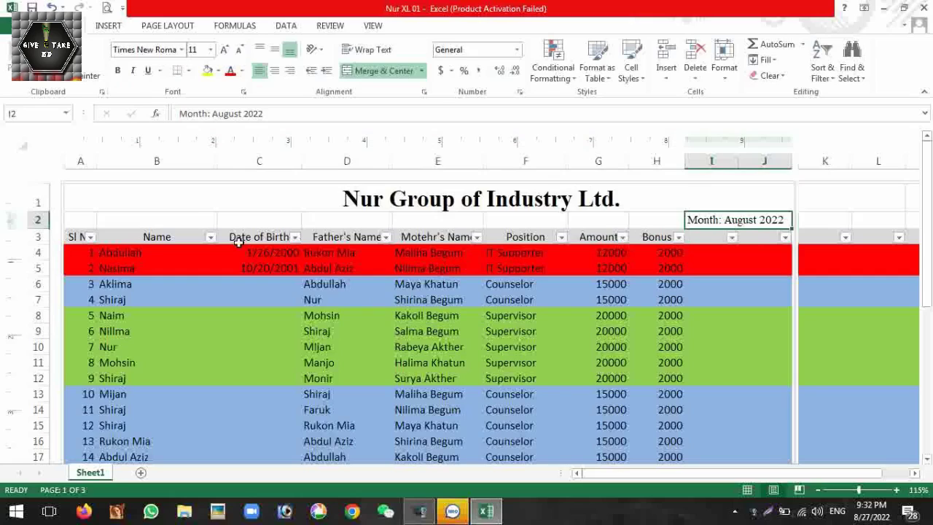
{"action": "left_click", "coordinate": [150, 221]}
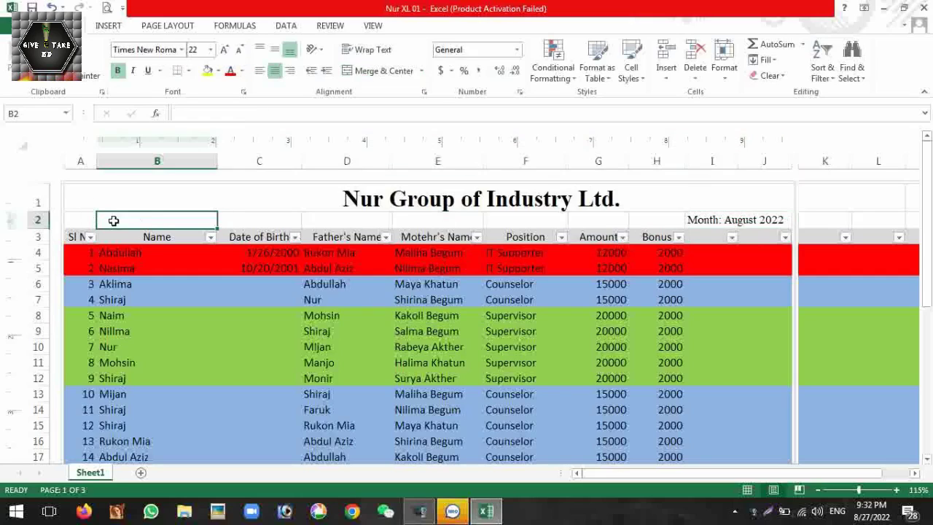
{"action": "left_click", "coordinate": [82, 222]}
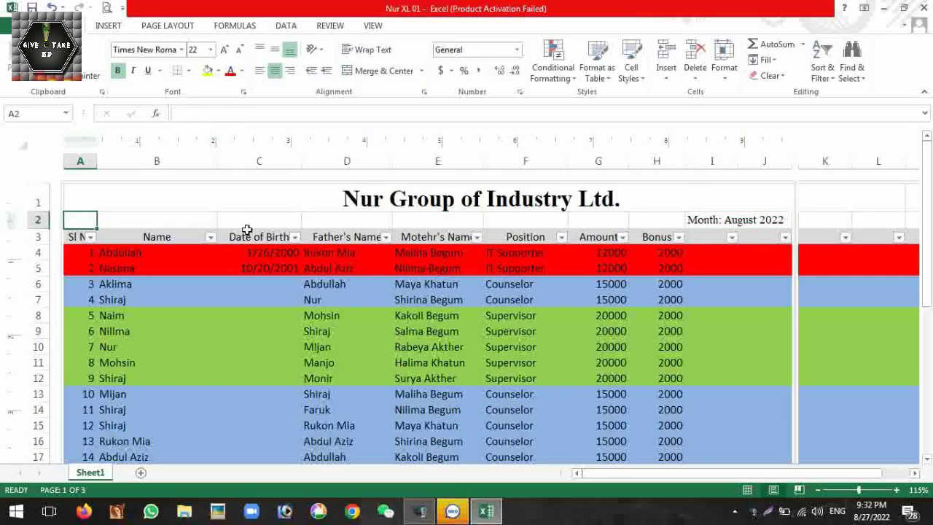
{"action": "type", "text": "Sub"}
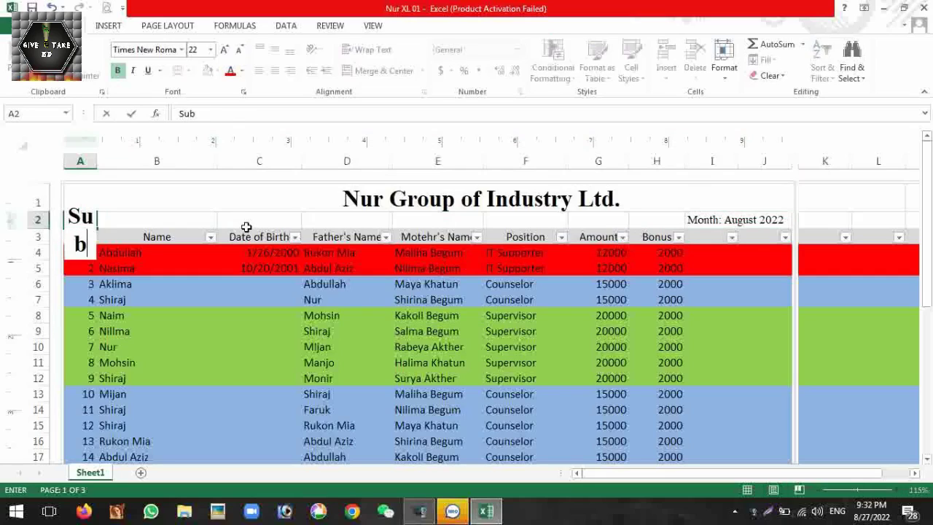
{"action": "type", "text": "ject: Sa"}
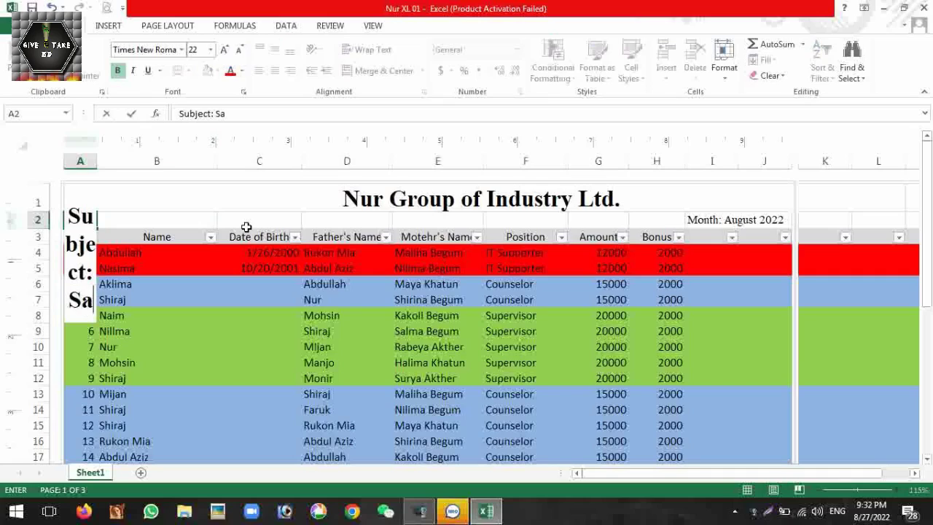
{"action": "type", "text": "lary S"}
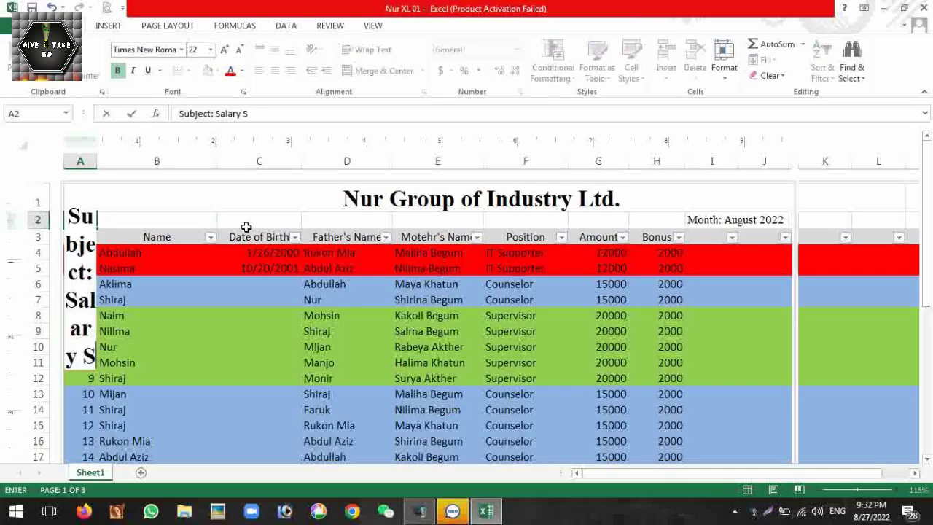
{"action": "type", "text": "heet"}
{"action": "key", "text": "Return"}
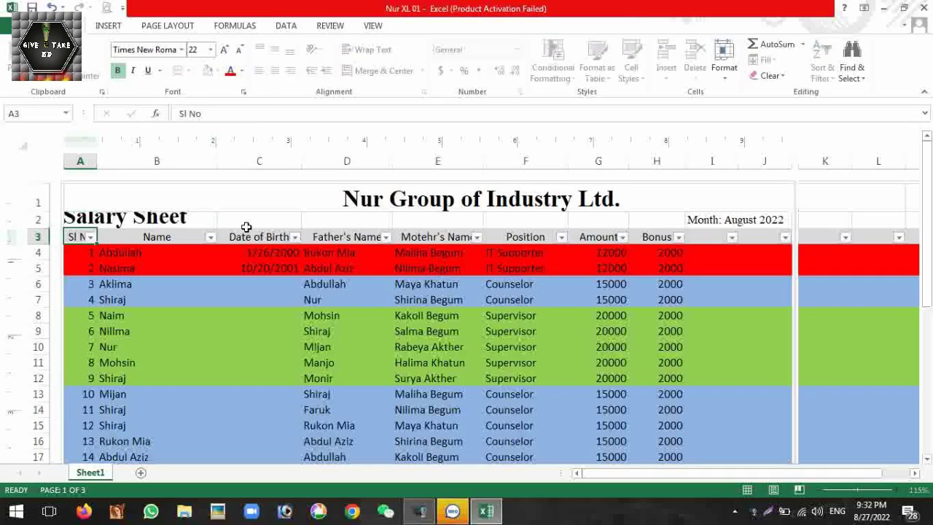
Set the font size of the subject text in cell A2 to 11.
{"action": "left_click", "coordinate": [85, 220]}
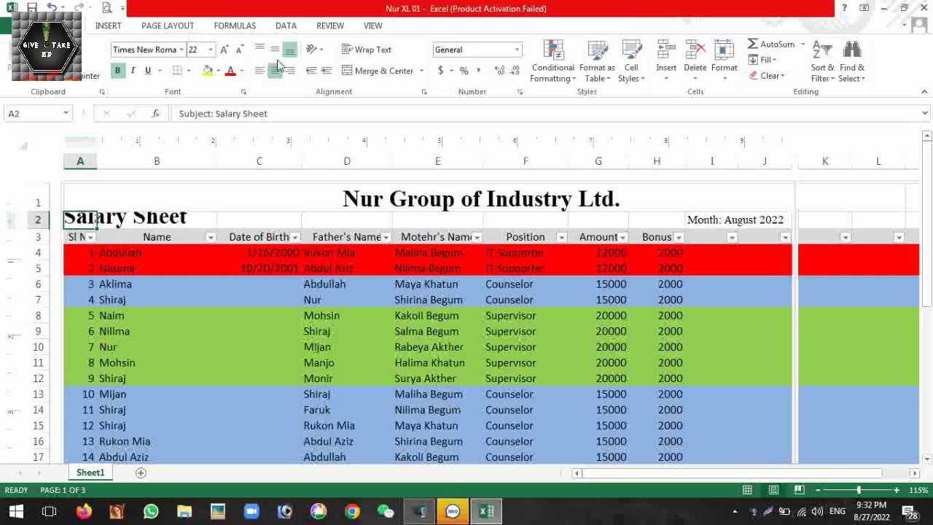
{"action": "left_click", "coordinate": [145, 253]}
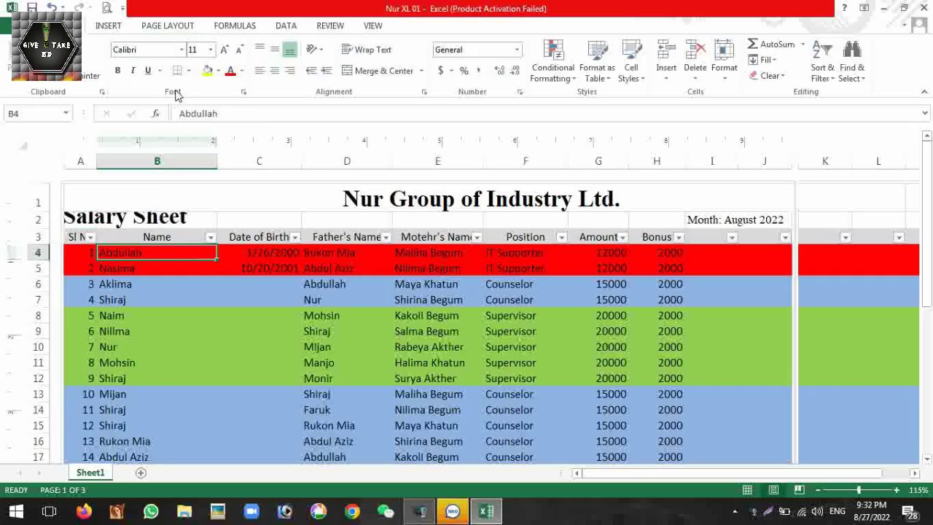
{"action": "left_click", "coordinate": [121, 226]}
{"action": "left_click", "coordinate": [195, 48]}
{"action": "type", "text": "11"}
{"action": "left_click", "coordinate": [71, 219]}
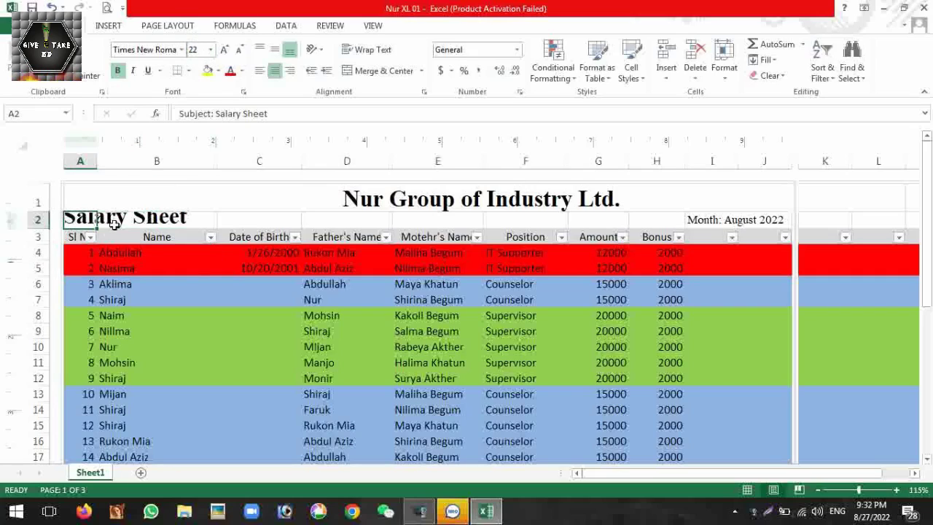
{"action": "left_click", "coordinate": [196, 49]}
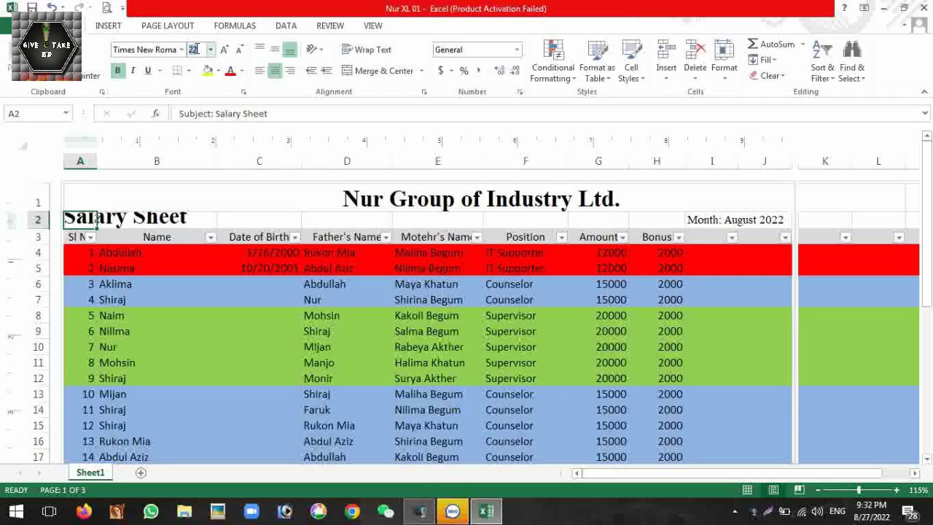
{"action": "type", "text": "11"}
{"action": "key", "text": "Return"}
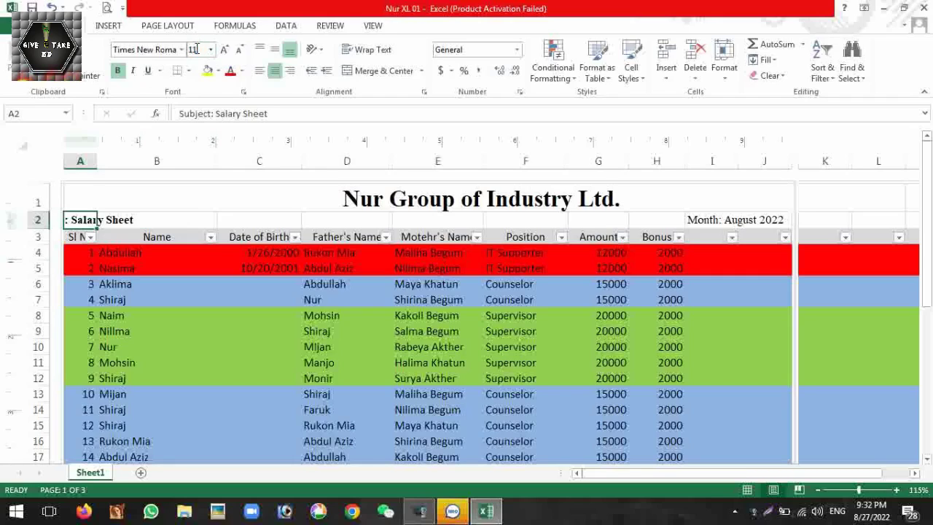
Merge and center cells A2 and B2 so they hold the subject line.
{"action": "left_click", "coordinate": [748, 222]}
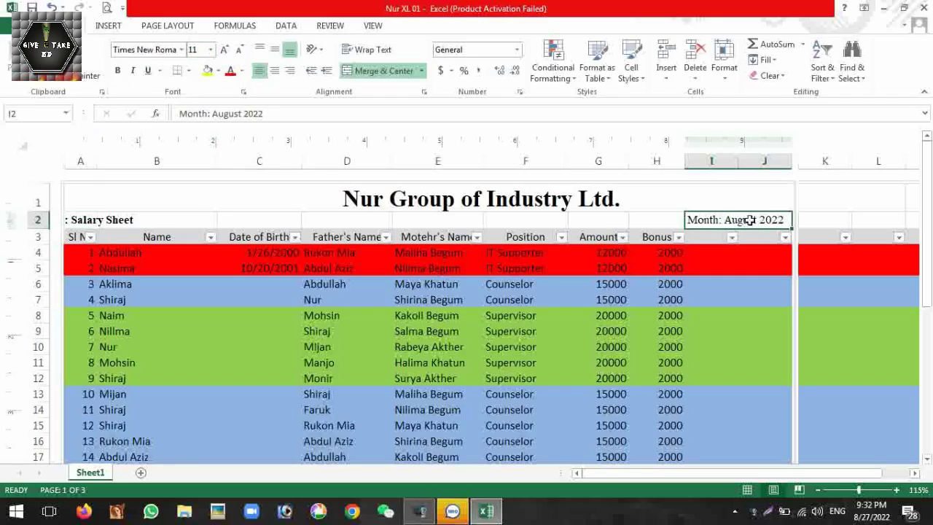
{"action": "left_click", "coordinate": [87, 225]}
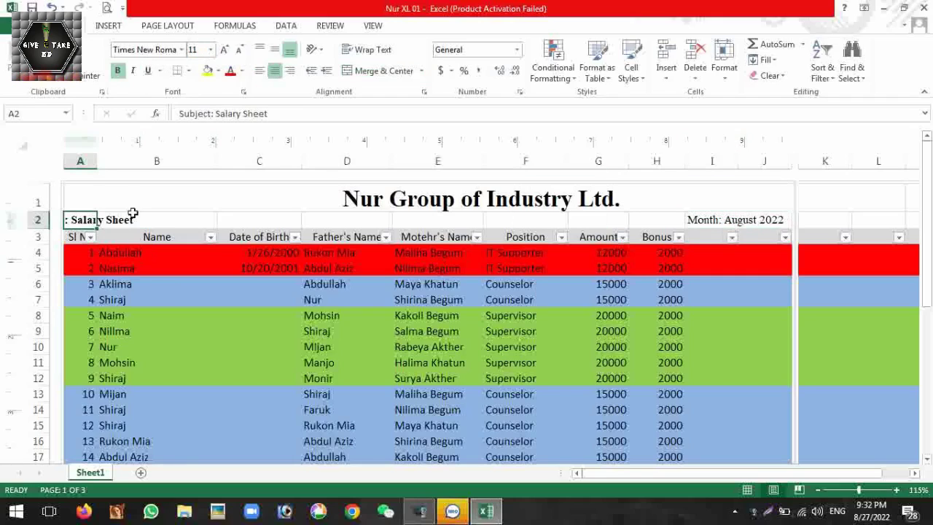
{"action": "left_click", "coordinate": [155, 219]}
{"action": "left_click", "coordinate": [79, 218]}
{"action": "left_click_drag", "start_coordinate": [87, 216], "coordinate": [186, 221]}
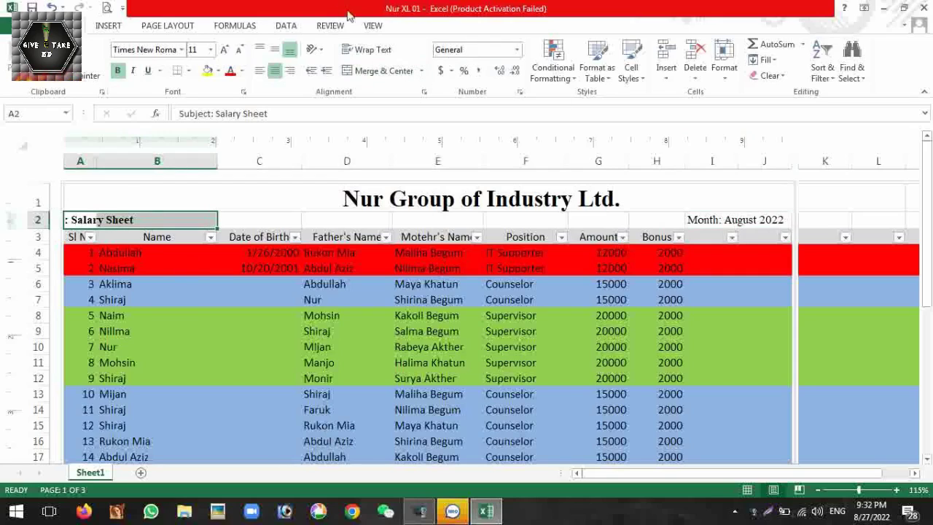
{"action": "left_click", "coordinate": [368, 71]}
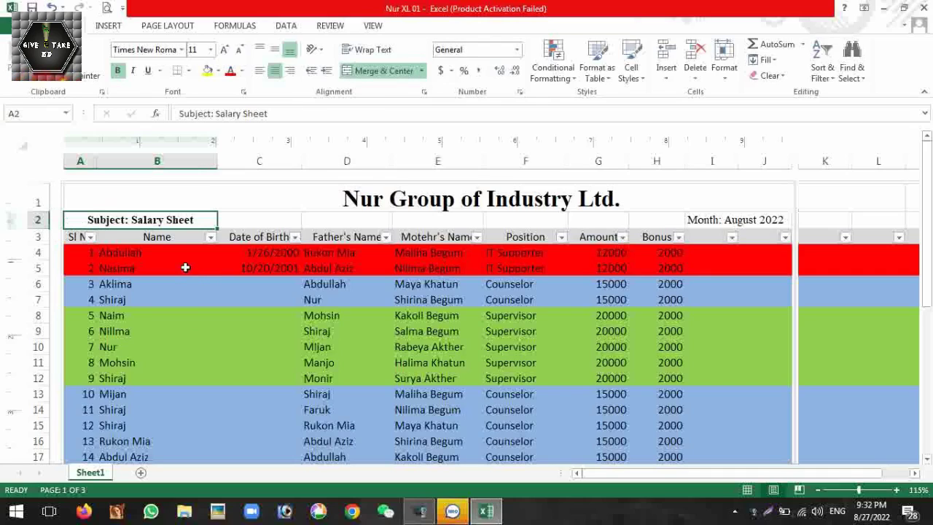
{"action": "left_click", "coordinate": [156, 268]}
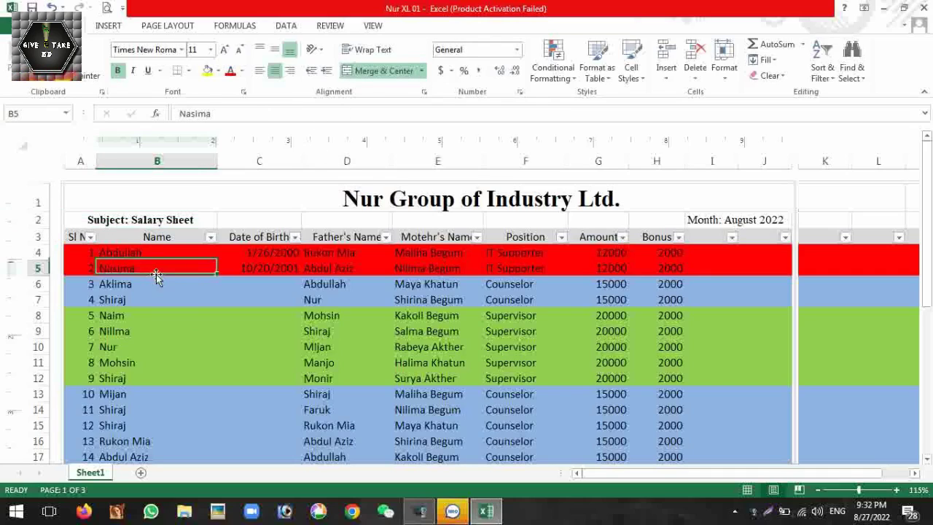
{"action": "left_click", "coordinate": [146, 217]}
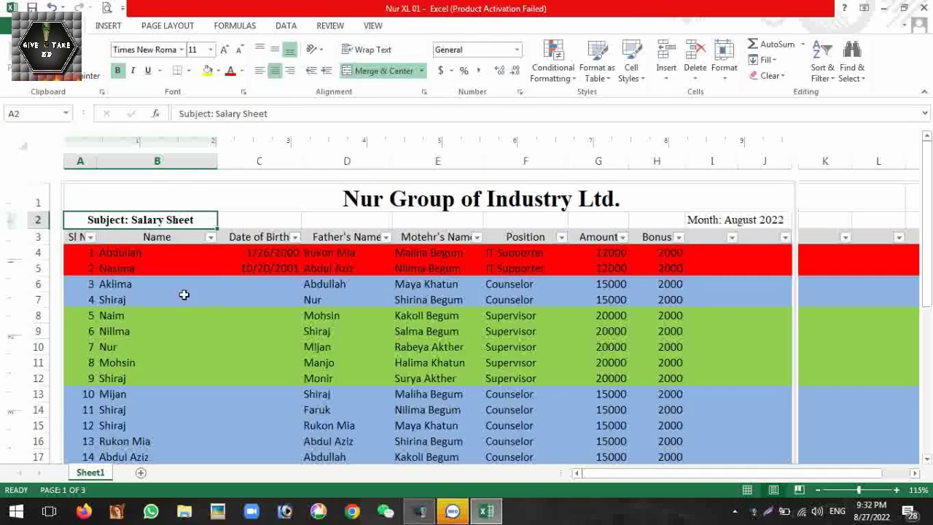
{"action": "left_click", "coordinate": [139, 241]}
{"action": "left_click", "coordinate": [90, 237]}
{"action": "key", "text": "Escape"}
{"action": "left_click", "coordinate": [169, 250]}
{"action": "left_click", "coordinate": [82, 252]}
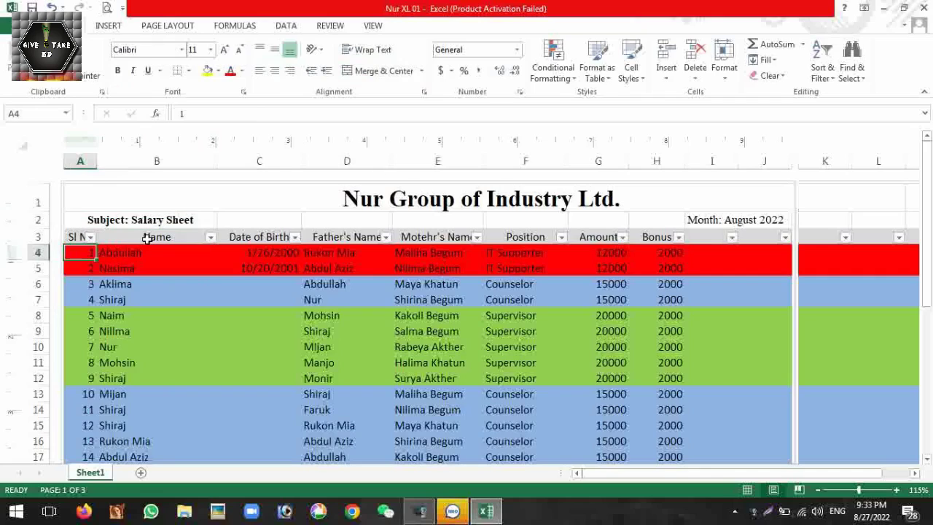
Left-align the merged subject line in row 2 and remove its bold formatting.
{"action": "left_click", "coordinate": [131, 219]}
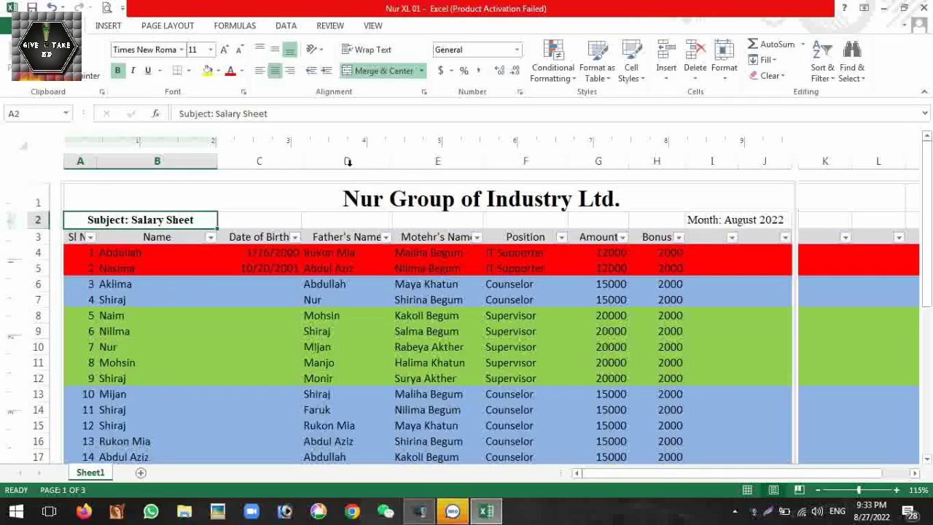
{"action": "left_click", "coordinate": [259, 70]}
{"action": "left_click", "coordinate": [171, 248]}
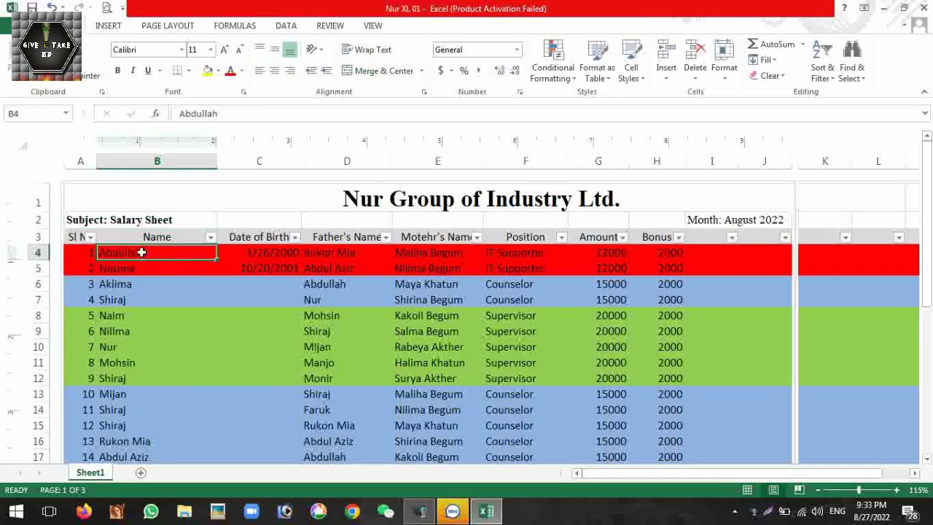
{"action": "left_click", "coordinate": [122, 219]}
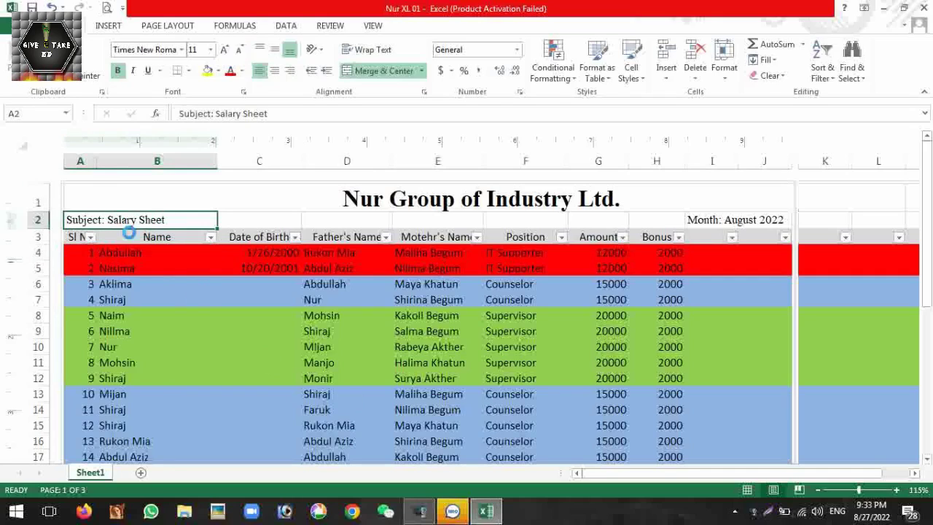
{"action": "left_click", "coordinate": [196, 300]}
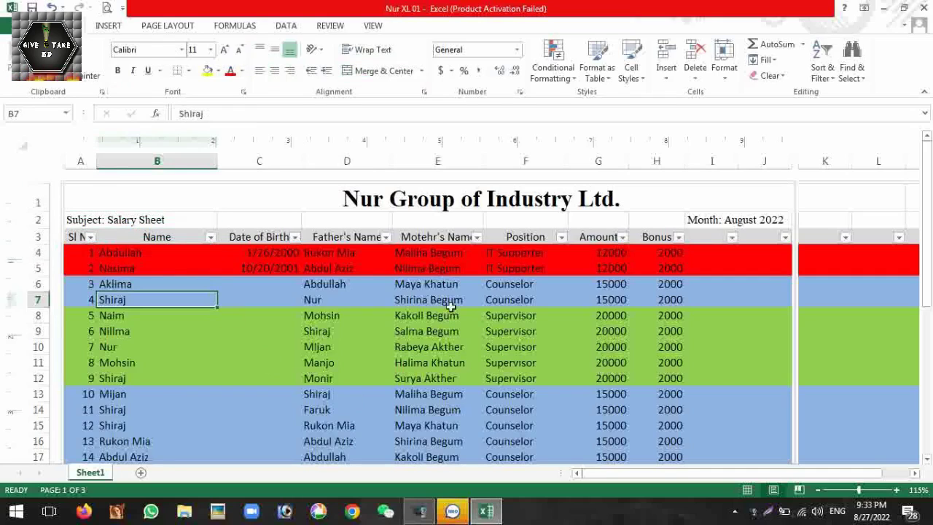
Look through the salary sheet down to its last employee row and check the Amount and Bonus columns and the empty column beside them.
{"action": "left_click", "coordinate": [631, 202]}
{"action": "left_click", "coordinate": [527, 333]}
{"action": "scroll", "coordinate": [529, 351], "scroll_direction": "down", "scroll_amount": 9}
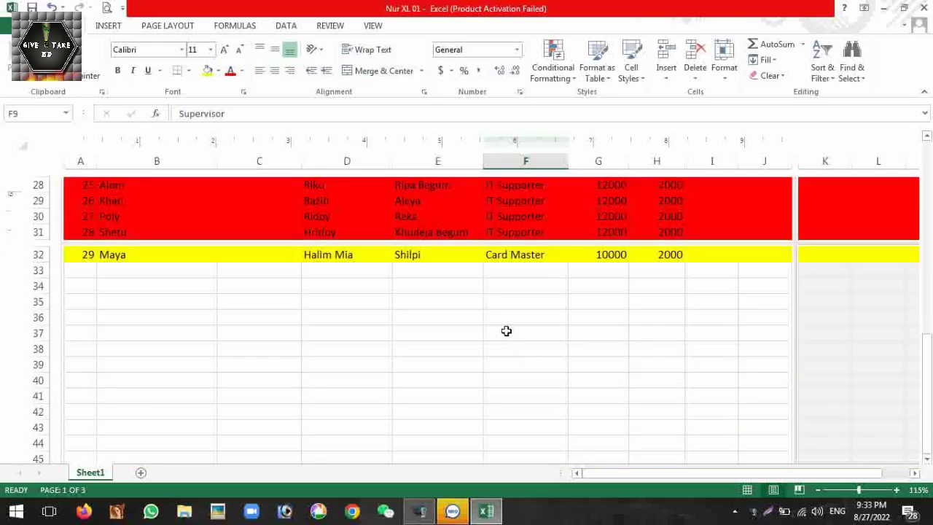
{"action": "scroll", "coordinate": [583, 309], "scroll_direction": "up", "scroll_amount": 9}
{"action": "left_click", "coordinate": [686, 280]}
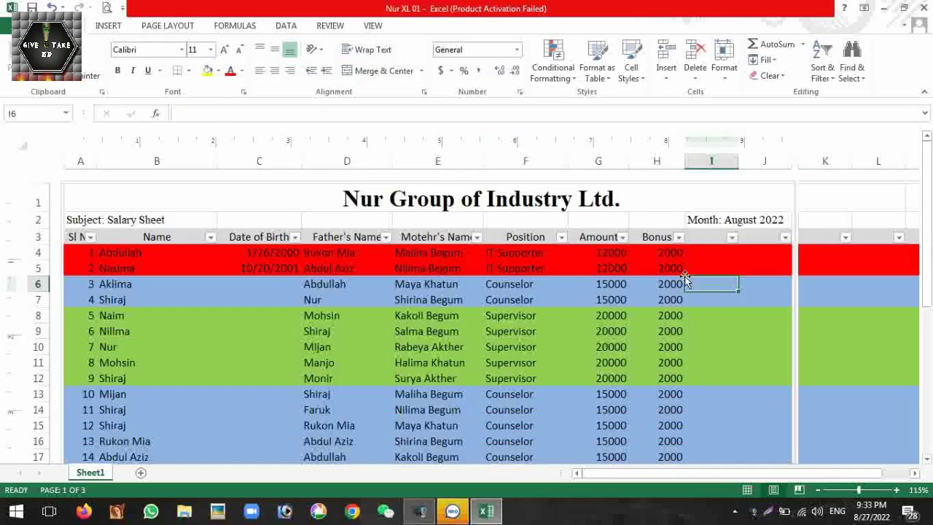
{"action": "left_click", "coordinate": [679, 255]}
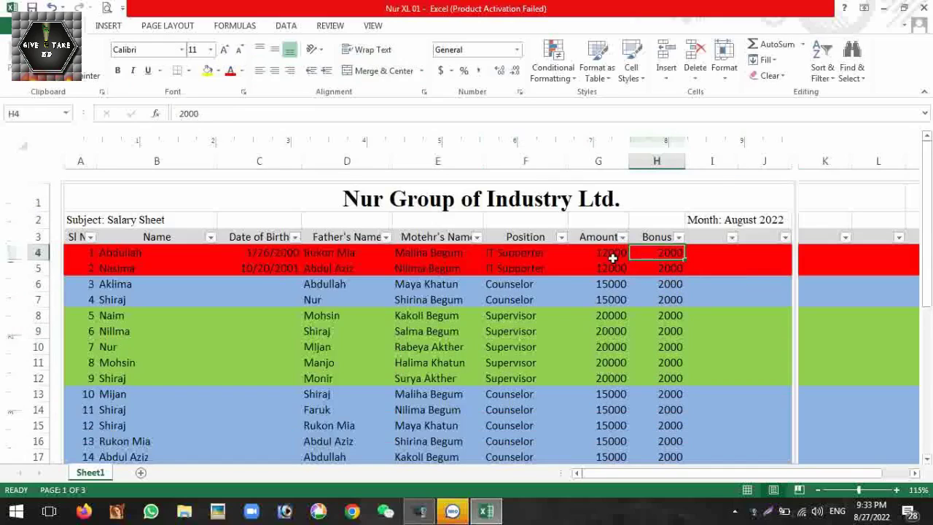
{"action": "left_click", "coordinate": [706, 251]}
{"action": "left_click", "coordinate": [701, 236]}
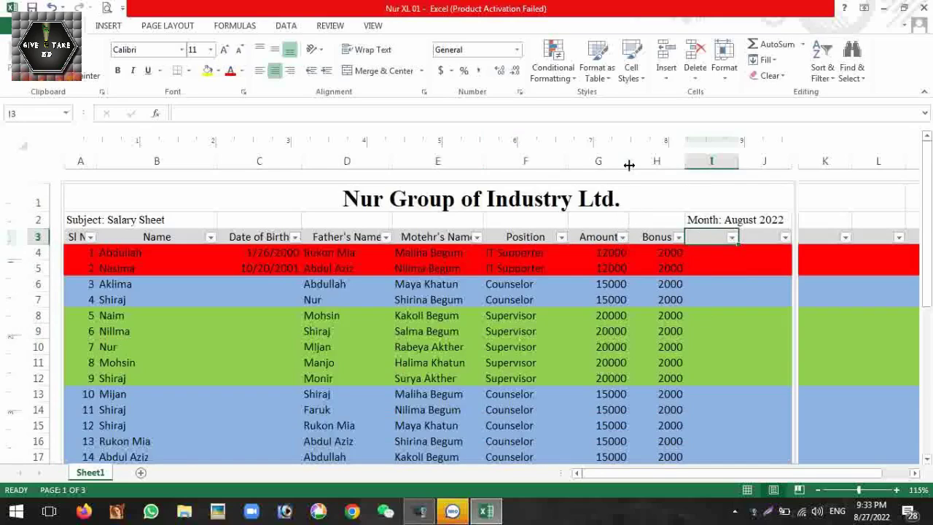
Widen the Amount and Bonus columns, G and H, slightly.
{"action": "left_click_drag", "start_coordinate": [628, 161], "coordinate": [640, 162]}
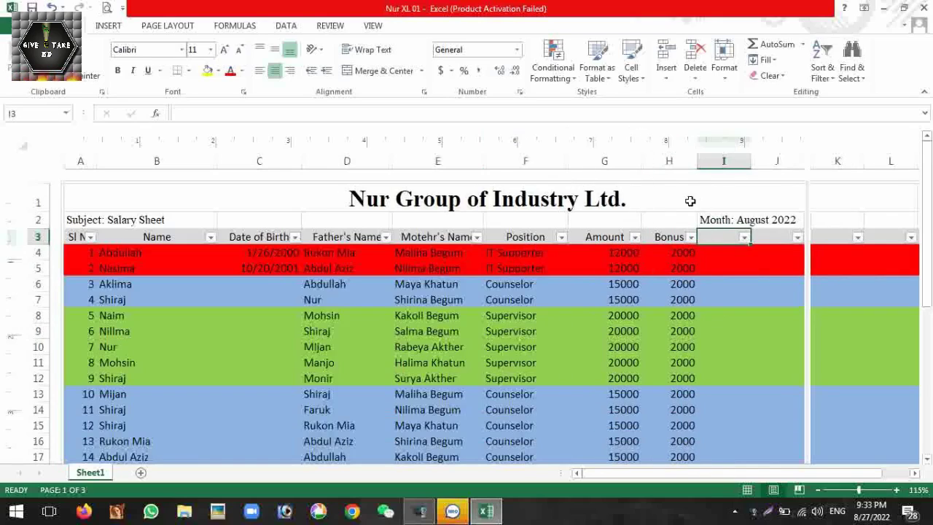
{"action": "left_click_drag", "start_coordinate": [696, 159], "coordinate": [701, 160]}
Enter the Amount plus Bonus totals for the first three employees in cells I4 to I6: 14000, 14000 and 17000.
{"action": "left_click", "coordinate": [729, 255]}
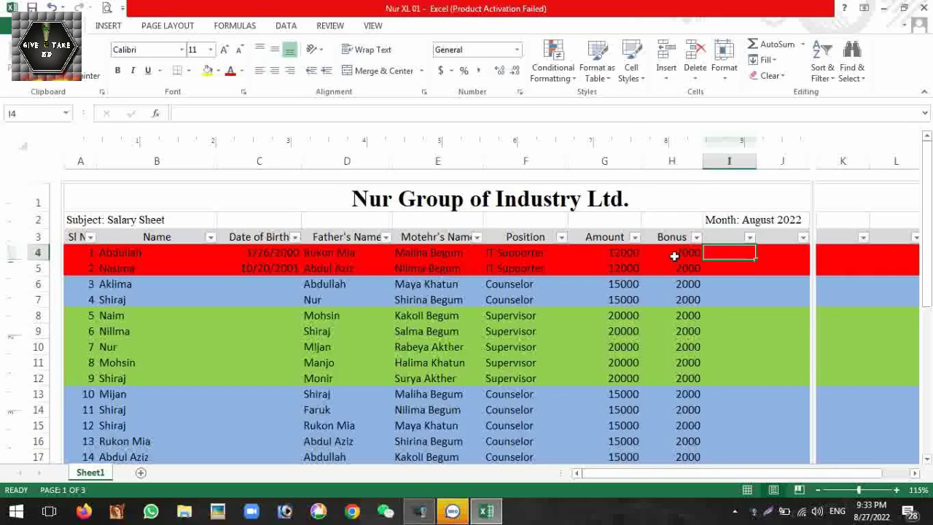
{"action": "left_click", "coordinate": [626, 255]}
{"action": "left_click", "coordinate": [723, 250]}
{"action": "type", "text": "1400"}
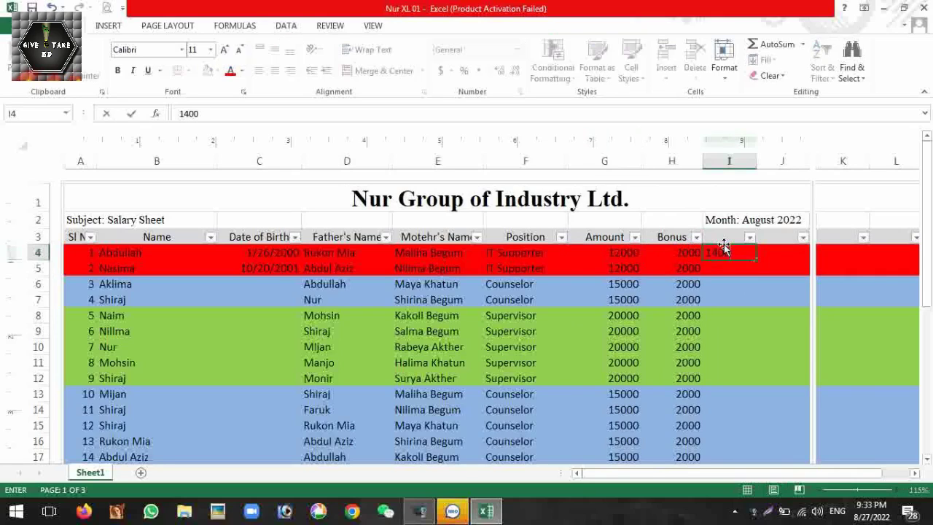
{"action": "type", "text": "0"}
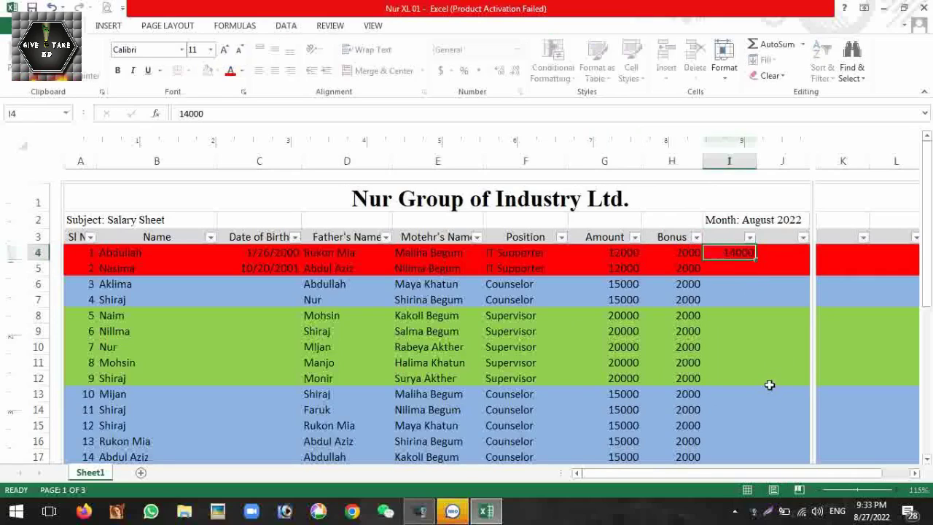
{"action": "key", "text": "Return"}
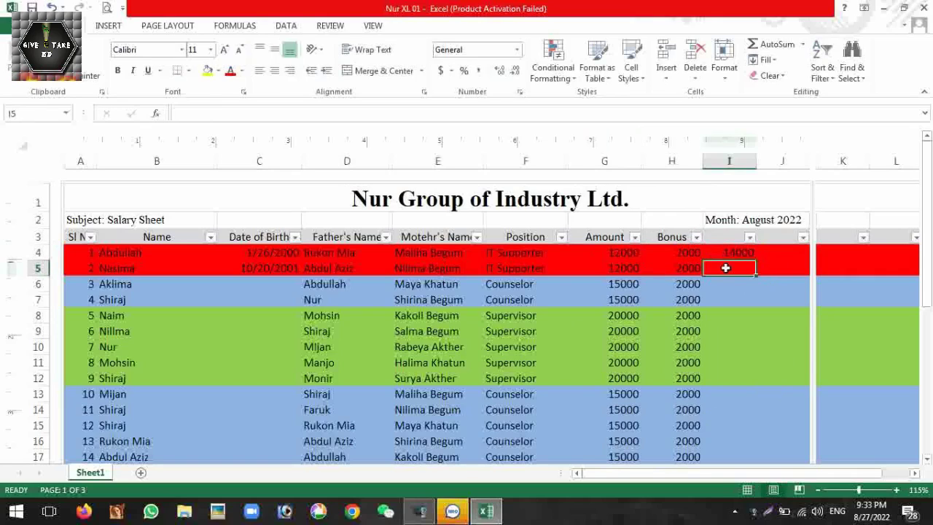
{"action": "type", "text": "14000"}
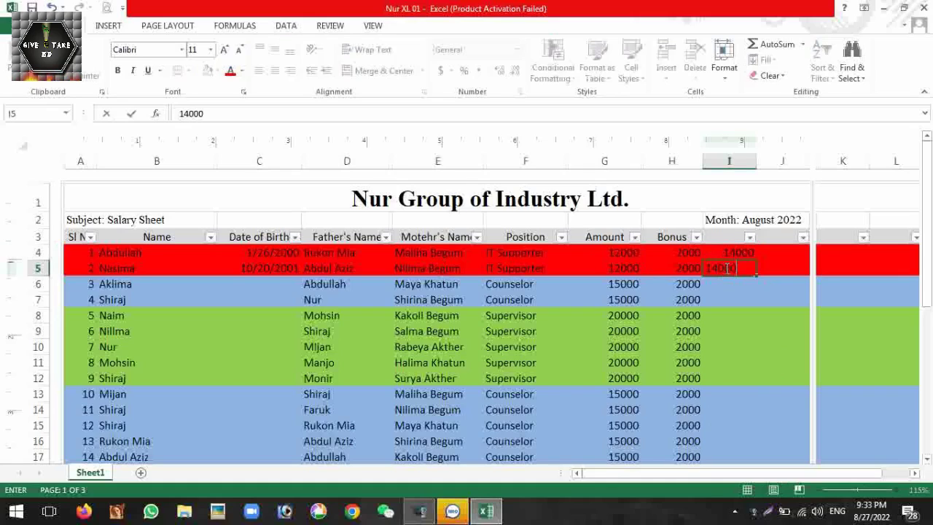
{"action": "key", "text": "Return"}
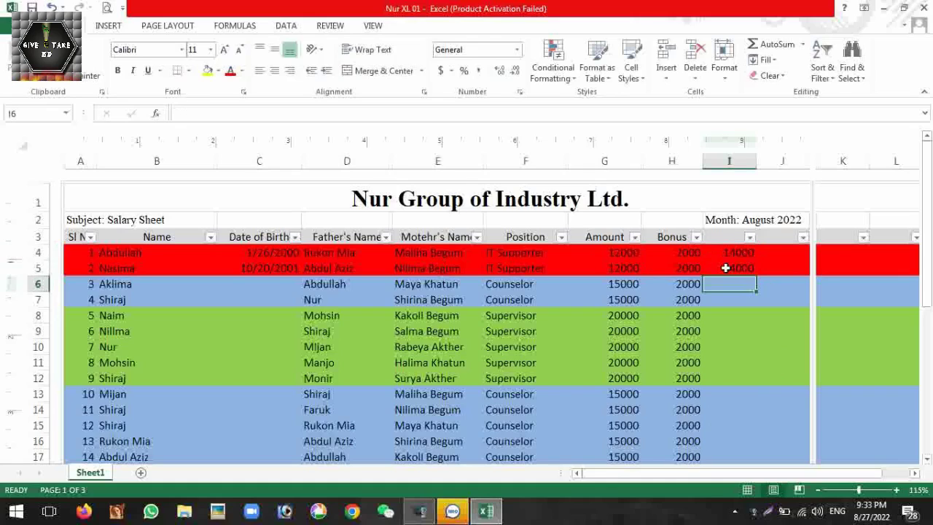
{"action": "type", "text": "17000"}
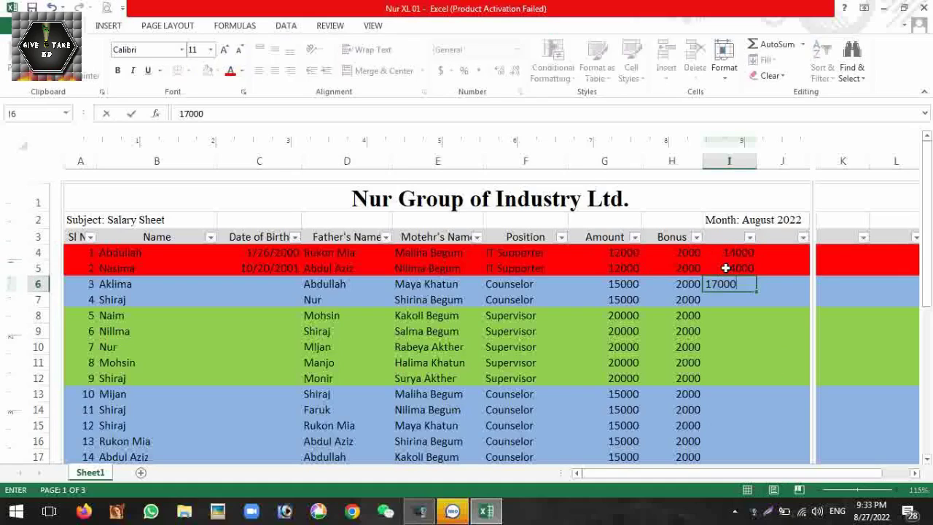
{"action": "key", "text": "Return"}
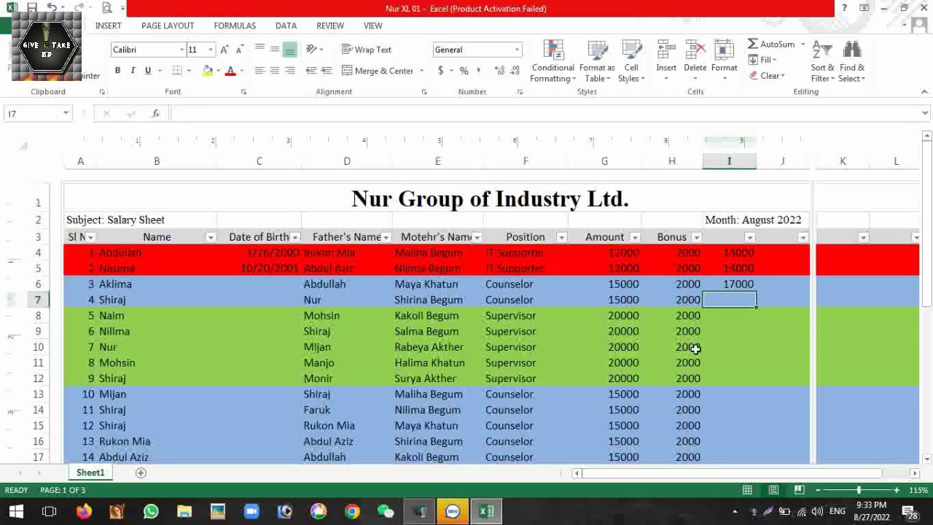
Collapse the ribbon to show more rows of the salary table.
{"action": "scroll", "coordinate": [688, 355], "scroll_direction": "down", "scroll_amount": 3}
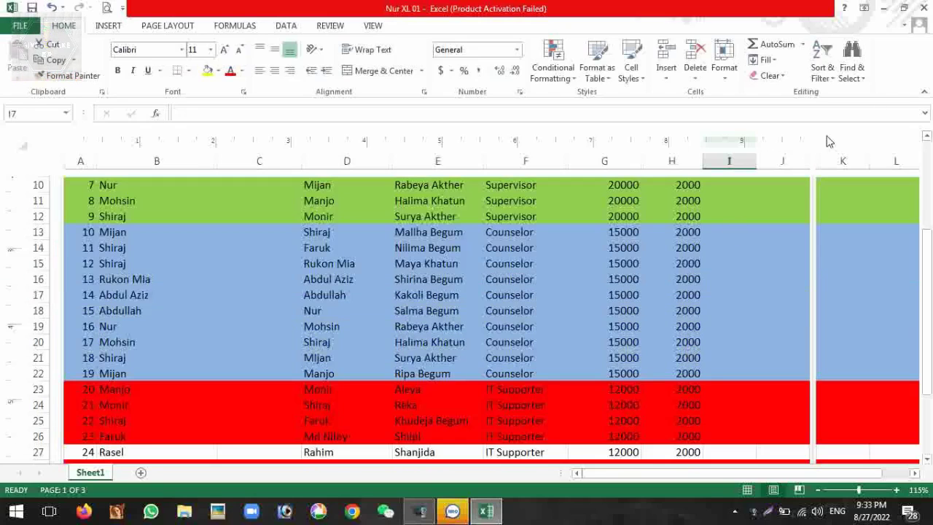
{"action": "left_click", "coordinate": [924, 91]}
{"action": "left_click", "coordinate": [640, 218]}
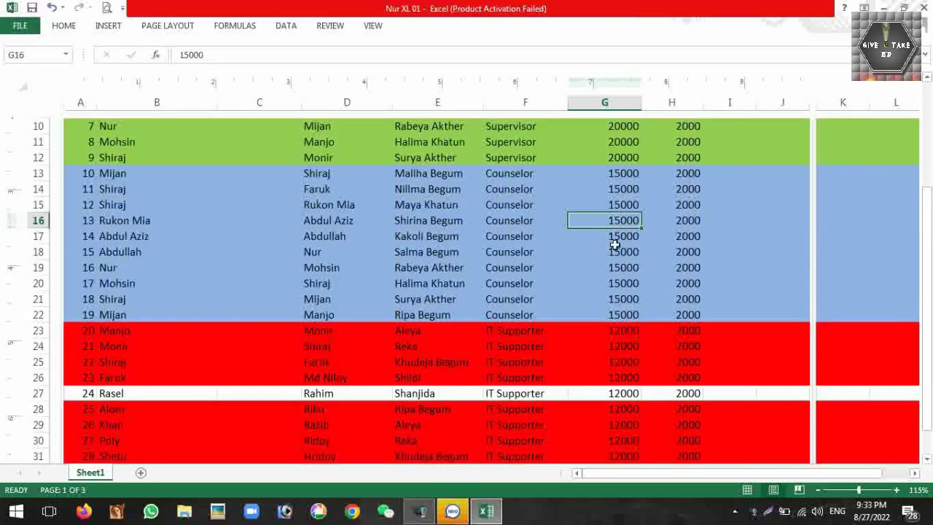
Delete the manually entered totals from cells I4 to I6.
{"action": "scroll", "coordinate": [645, 227], "scroll_direction": "up", "scroll_amount": 3}
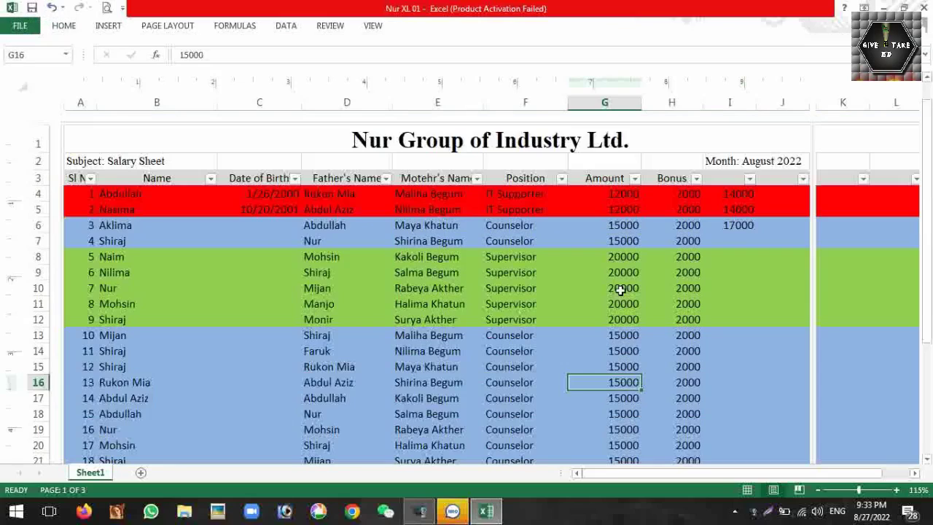
{"action": "left_click", "coordinate": [750, 225]}
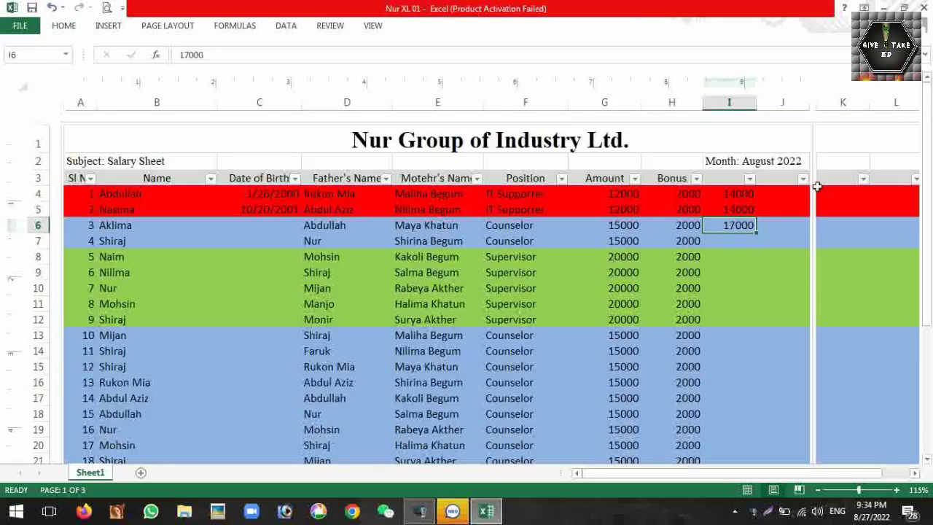
{"action": "left_click_drag", "start_coordinate": [737, 192], "coordinate": [738, 225]}
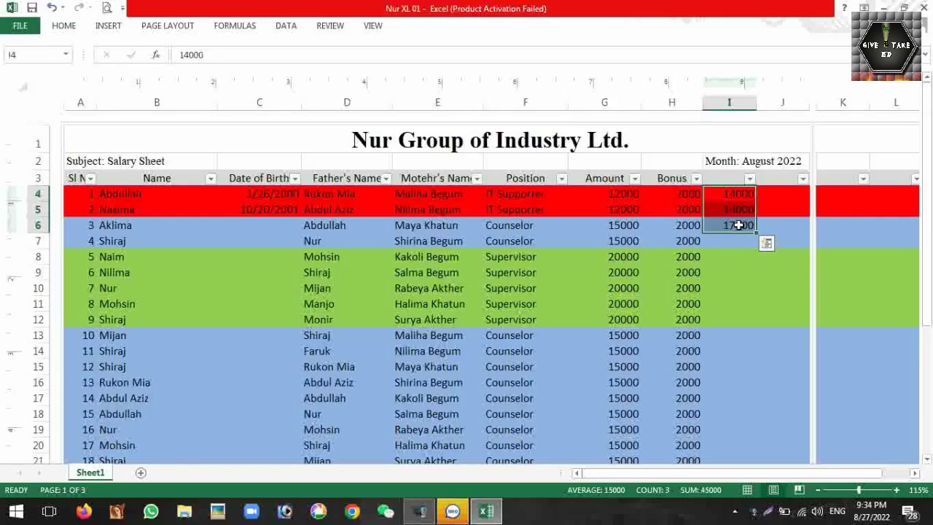
{"action": "key", "text": "Delete"}
{"action": "left_click", "coordinate": [782, 268]}
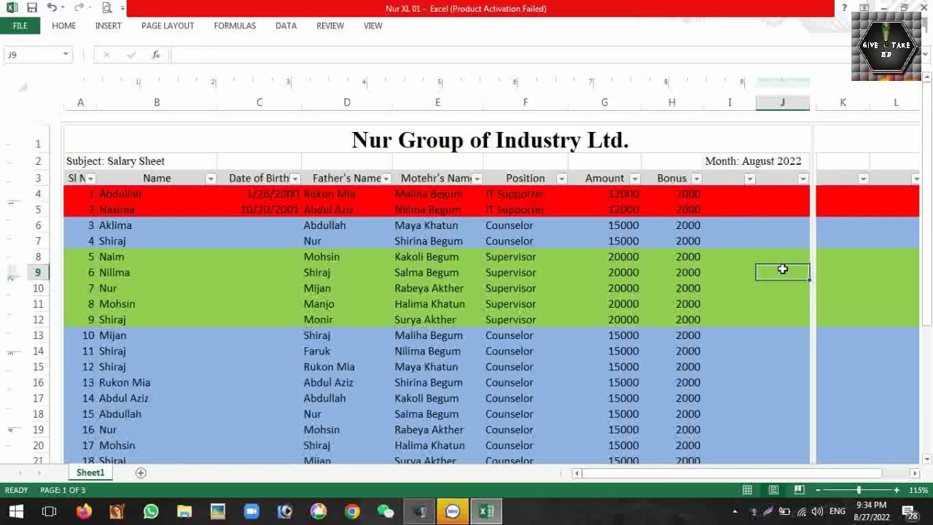
Fill column I with each employee's Amount plus Bonus by applying the Quick Analysis row Sum to G4:H32.
{"action": "left_click_drag", "start_coordinate": [613, 195], "coordinate": [677, 383]}
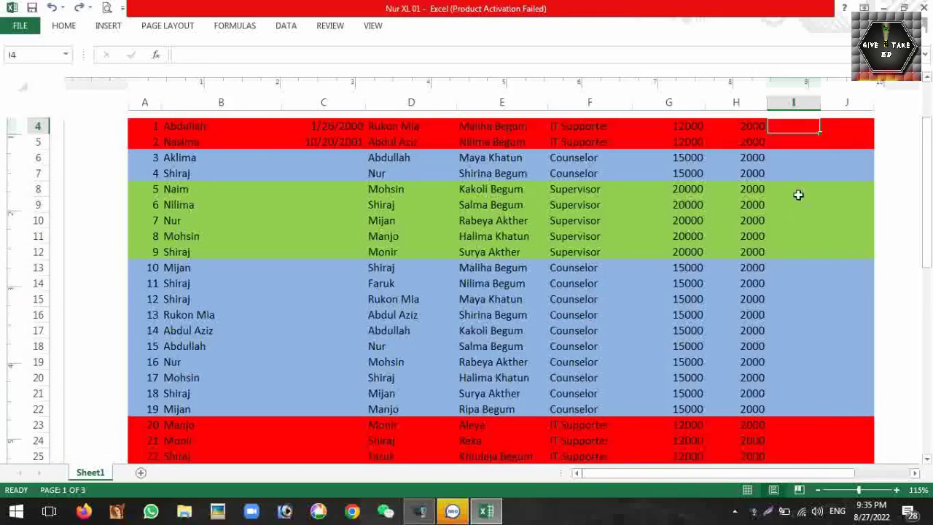
{"action": "left_click", "coordinate": [797, 193]}
{"action": "scroll", "coordinate": [794, 208], "scroll_direction": "up", "scroll_amount": 2}
{"action": "left_click_drag", "start_coordinate": [682, 264], "coordinate": [748, 384]}
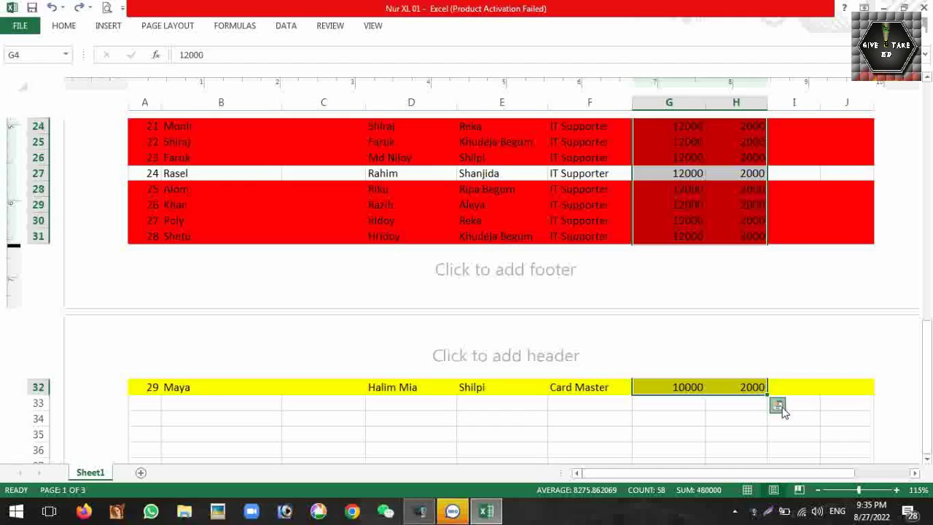
{"action": "left_click", "coordinate": [777, 406]}
{"action": "left_click", "coordinate": [777, 294]}
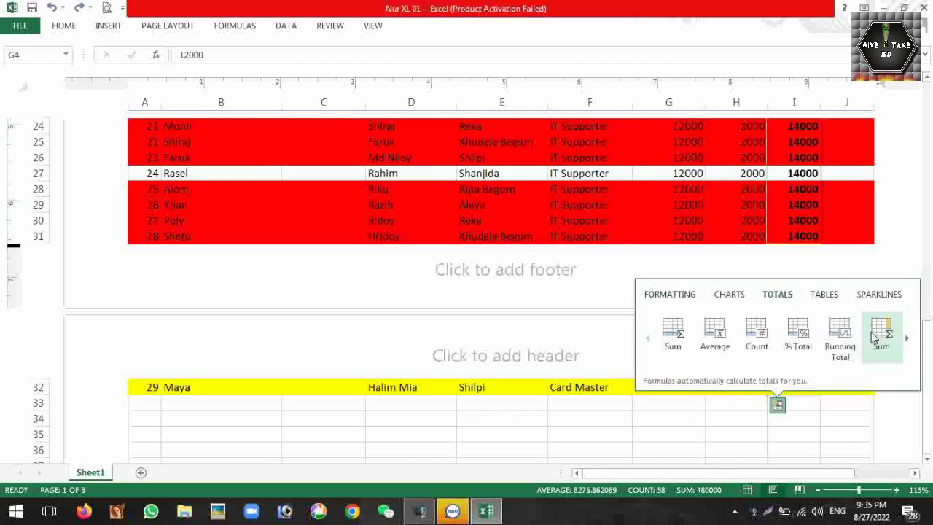
{"action": "left_click", "coordinate": [880, 339]}
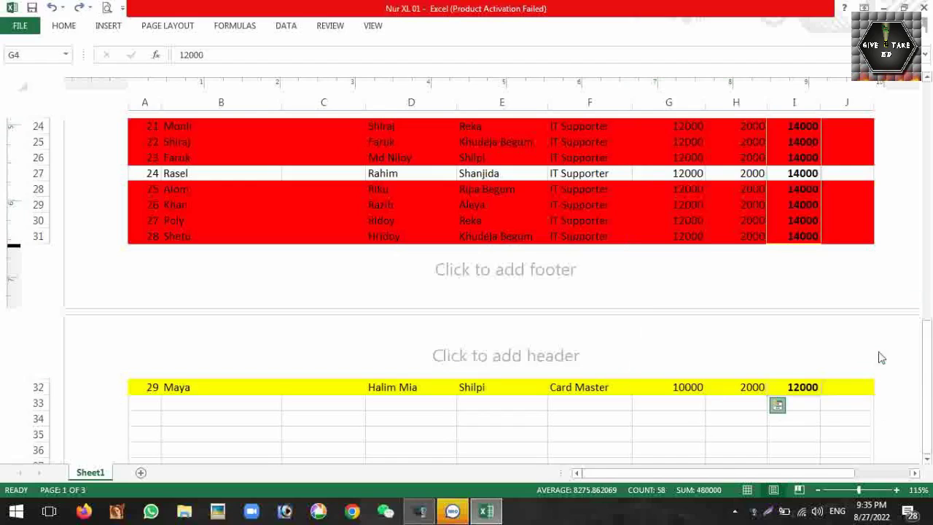
Examine the Amount and Bonus values against their row sums in column I, from row 4 down to row 32.
{"action": "scroll", "coordinate": [874, 327], "scroll_direction": "up", "scroll_amount": 10}
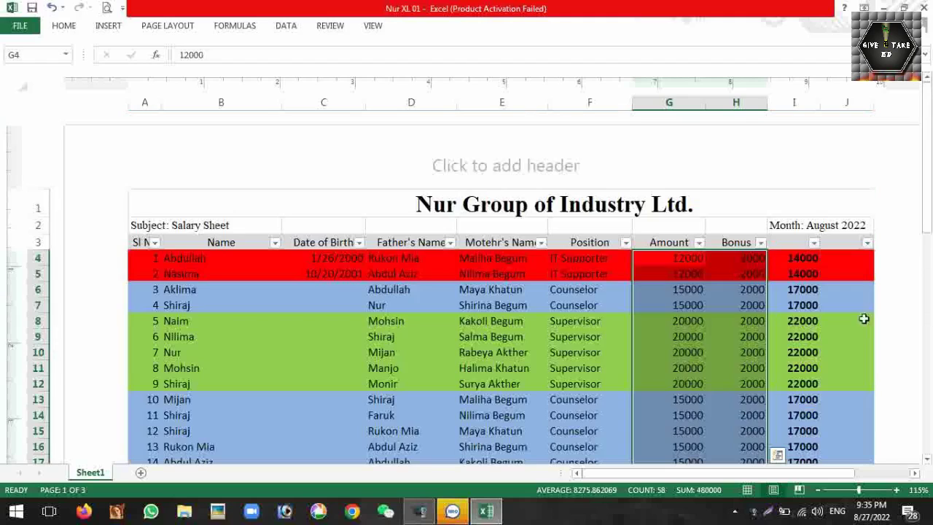
{"action": "left_click", "coordinate": [692, 260]}
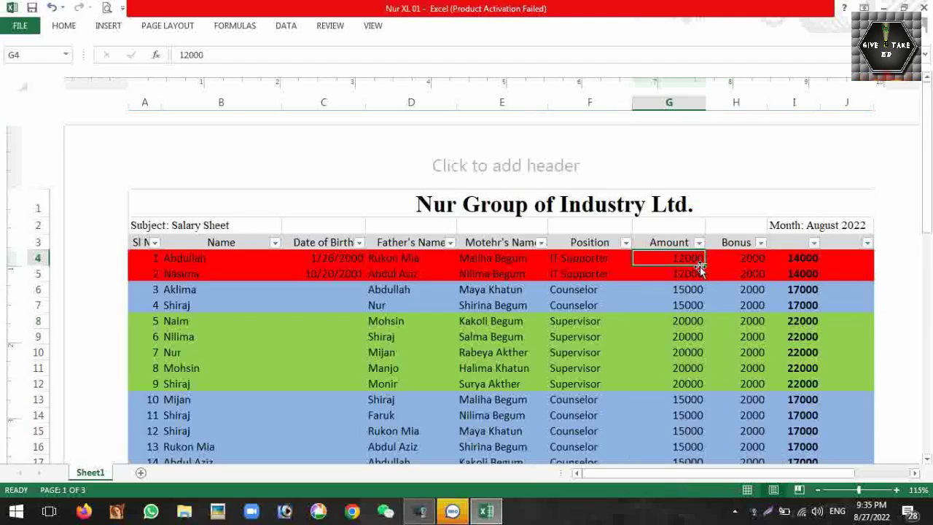
{"action": "left_click", "coordinate": [761, 258]}
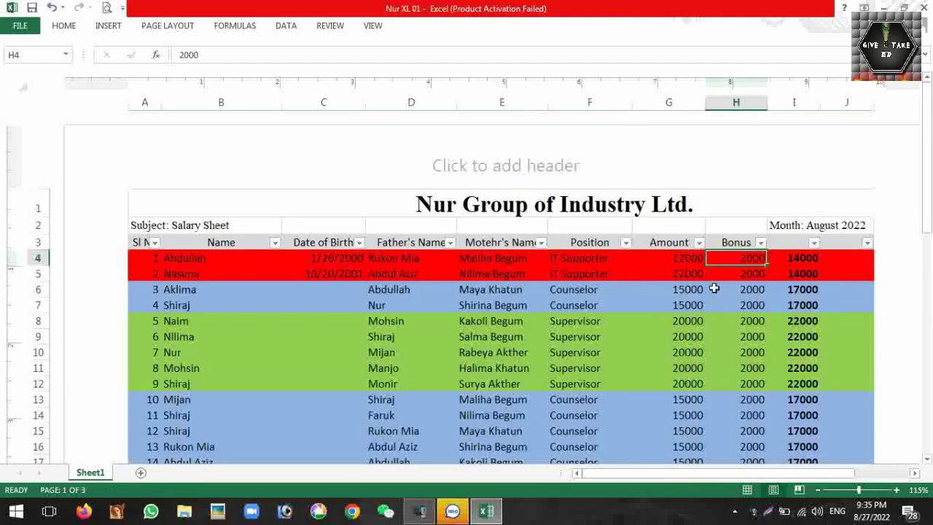
{"action": "left_click_drag", "start_coordinate": [697, 258], "coordinate": [800, 198]}
{"action": "scroll", "coordinate": [805, 276], "scroll_direction": "up", "scroll_amount": 10}
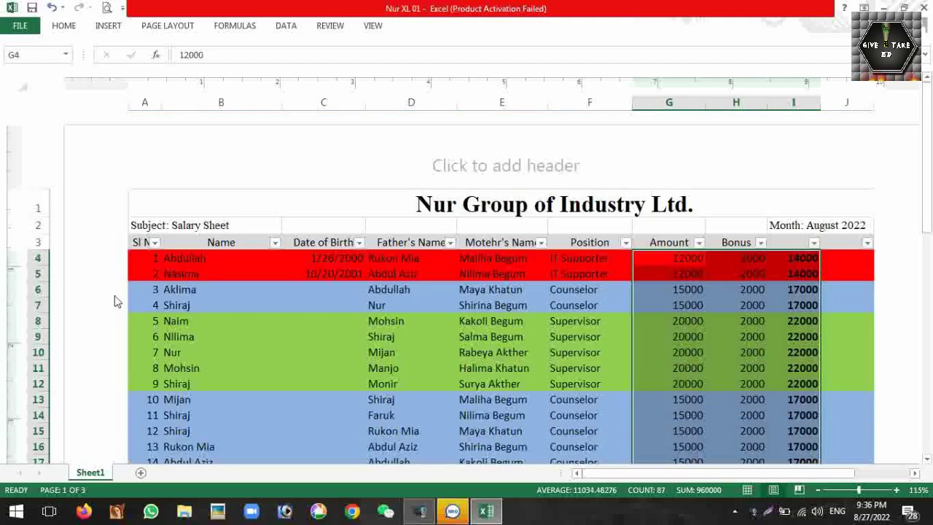
{"action": "scroll", "coordinate": [146, 265], "scroll_direction": "down", "scroll_amount": 8}
{"action": "scroll", "coordinate": [152, 252], "scroll_direction": "down", "scroll_amount": 3}
{"action": "scroll", "coordinate": [141, 183], "scroll_direction": "up", "scroll_amount": 3}
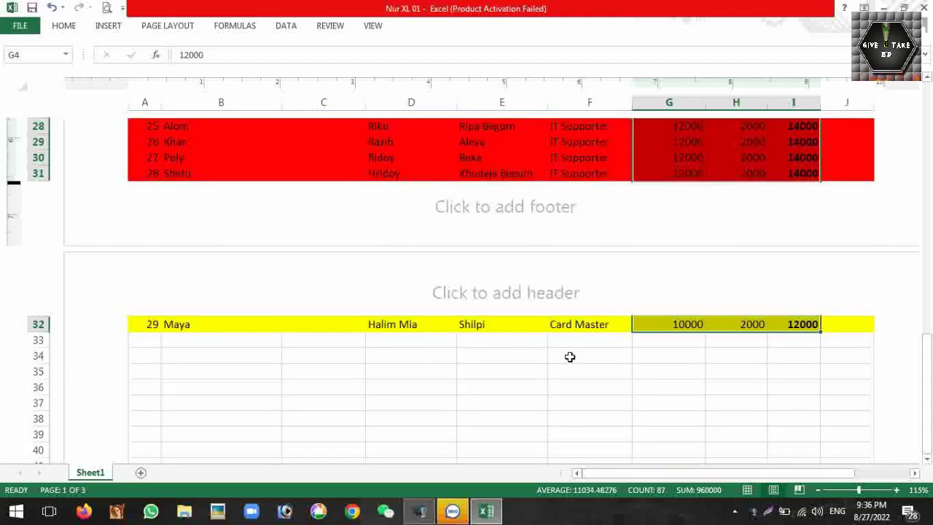
{"action": "scroll", "coordinate": [621, 357], "scroll_direction": "up", "scroll_amount": 9}
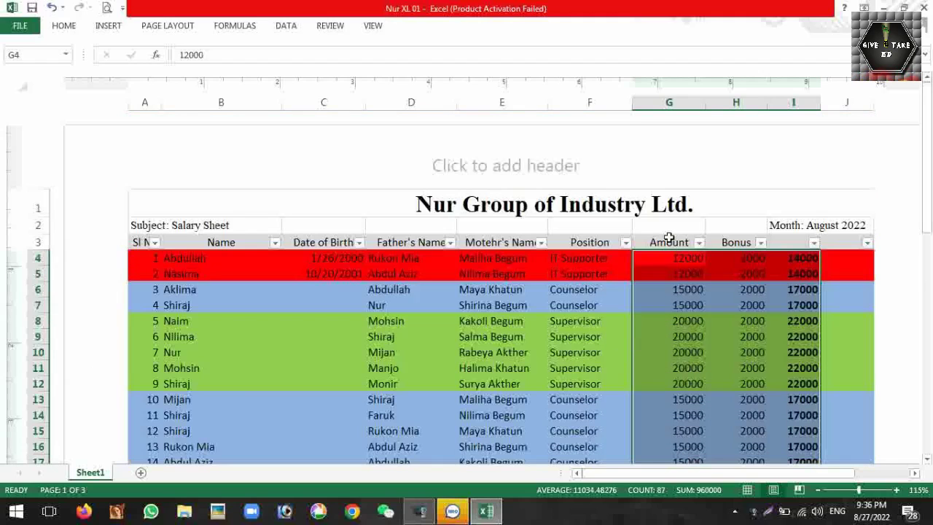
{"action": "scroll", "coordinate": [670, 251], "scroll_direction": "down", "scroll_amount": 9}
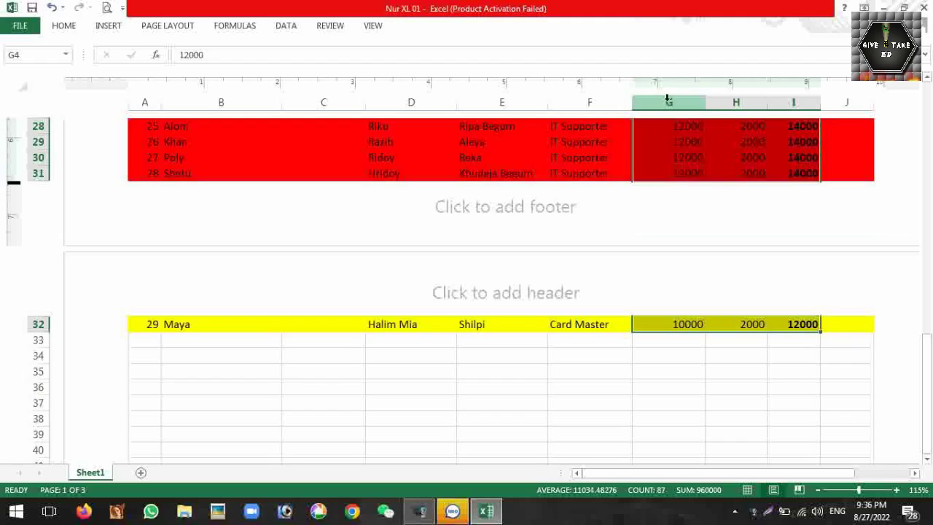
{"action": "scroll", "coordinate": [667, 120], "scroll_direction": "up", "scroll_amount": 10}
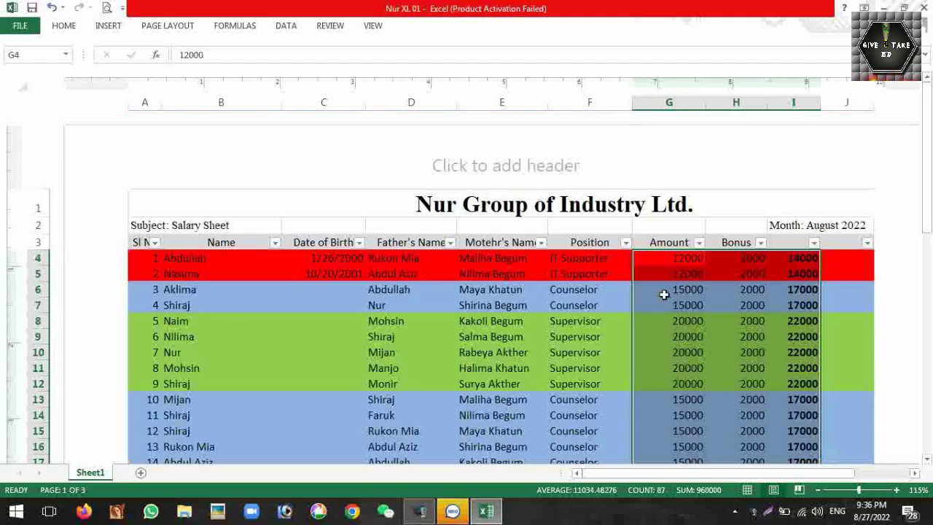
{"action": "scroll", "coordinate": [663, 294], "scroll_direction": "down", "scroll_amount": 8}
{"action": "scroll", "coordinate": [665, 294], "scroll_direction": "up", "scroll_amount": 3}
{"action": "scroll", "coordinate": [667, 296], "scroll_direction": "up", "scroll_amount": 6}
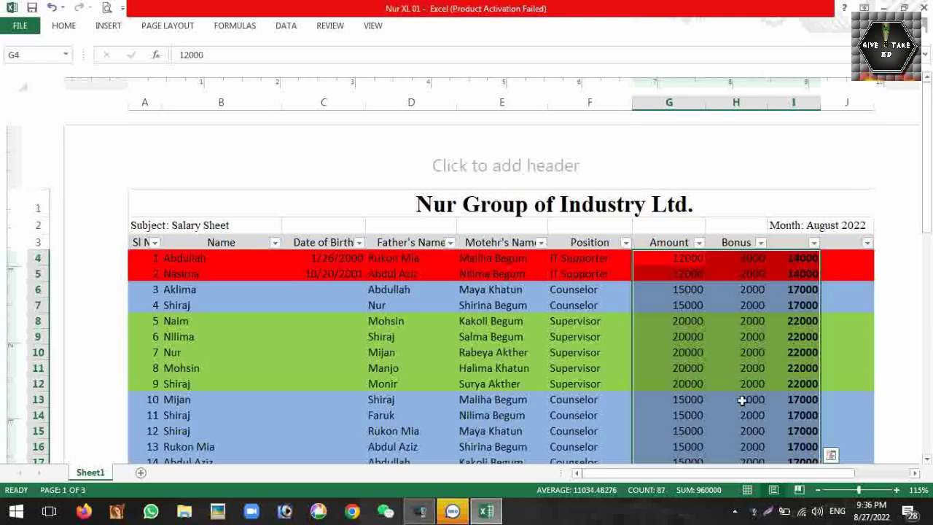
{"action": "scroll", "coordinate": [781, 296], "scroll_direction": "down", "scroll_amount": 10}
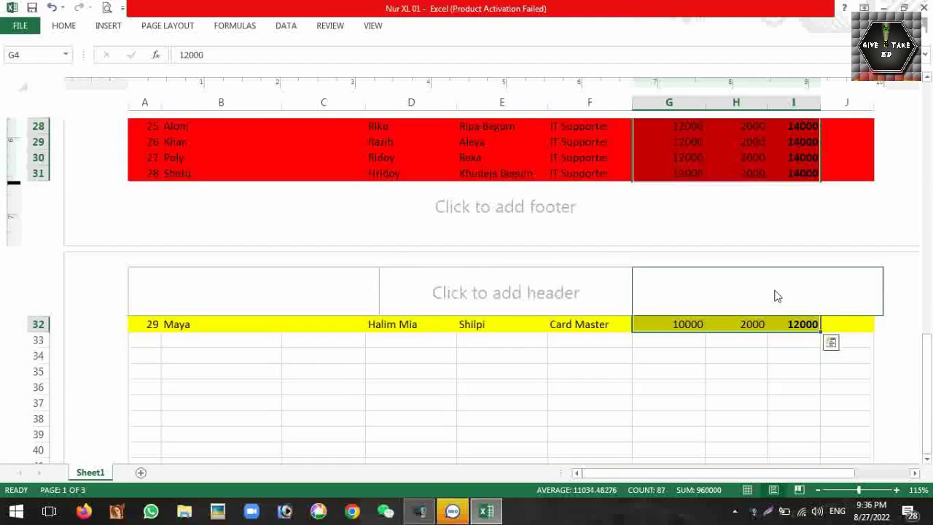
Enter the column header "Total Salary" in cell I3, above the row sums.
{"action": "scroll", "coordinate": [773, 292], "scroll_direction": "up", "scroll_amount": 10}
{"action": "left_click", "coordinate": [793, 243]}
{"action": "type", "text": "Totall Salary"}
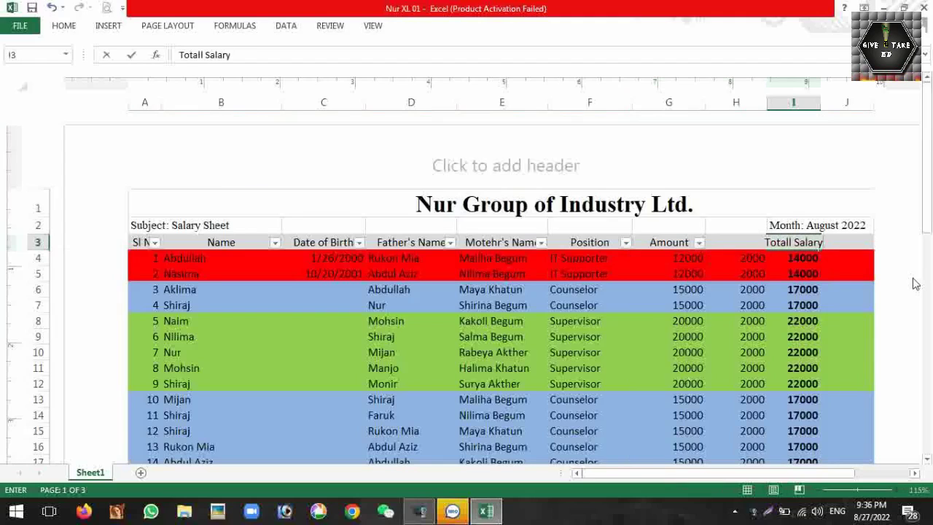
{"action": "key", "text": "Return"}
{"action": "double_click", "coordinate": [792, 242]}
{"action": "key", "text": "BackSpace"}
{"action": "key", "text": "Return"}
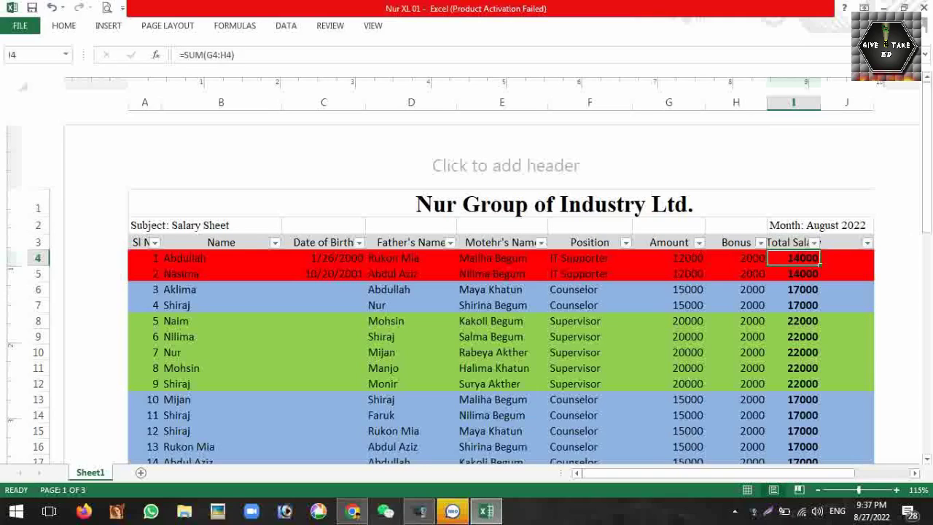
Widen column I until the "Total Salary" header and the month text above it fit on the page.
{"action": "left_click_drag", "start_coordinate": [820, 102], "coordinate": [858, 96]}
{"action": "scroll", "coordinate": [710, 265], "scroll_direction": "down", "scroll_amount": 2, "text": "ctrl"}
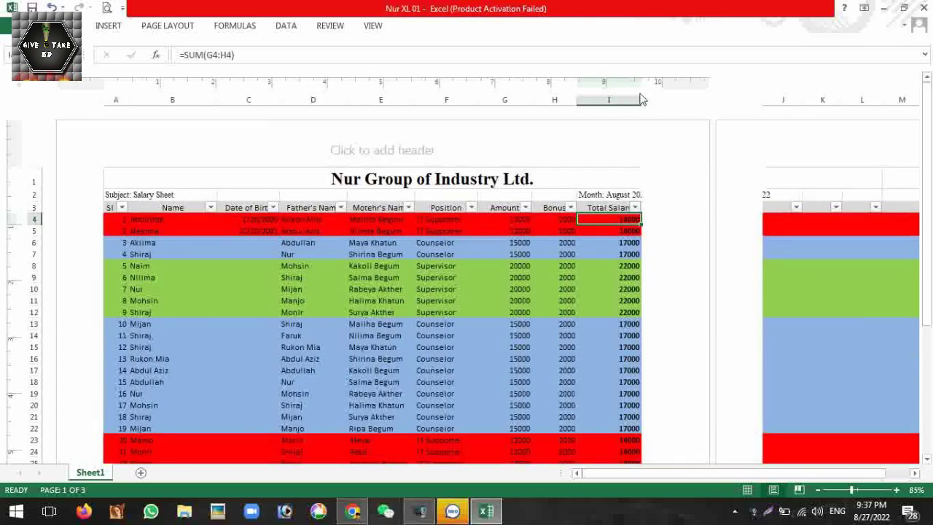
{"action": "left_click_drag", "start_coordinate": [644, 99], "coordinate": [656, 100]}
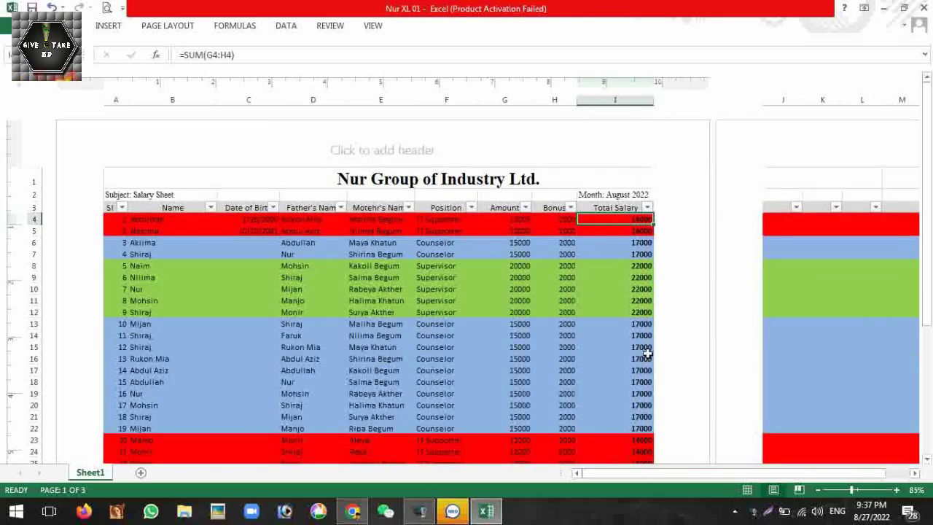
Add column sums for Amount, Bonus and Total Salary in row 33 by applying the Quick Analysis column Sum to G4:I32.
{"action": "left_click", "coordinate": [608, 255]}
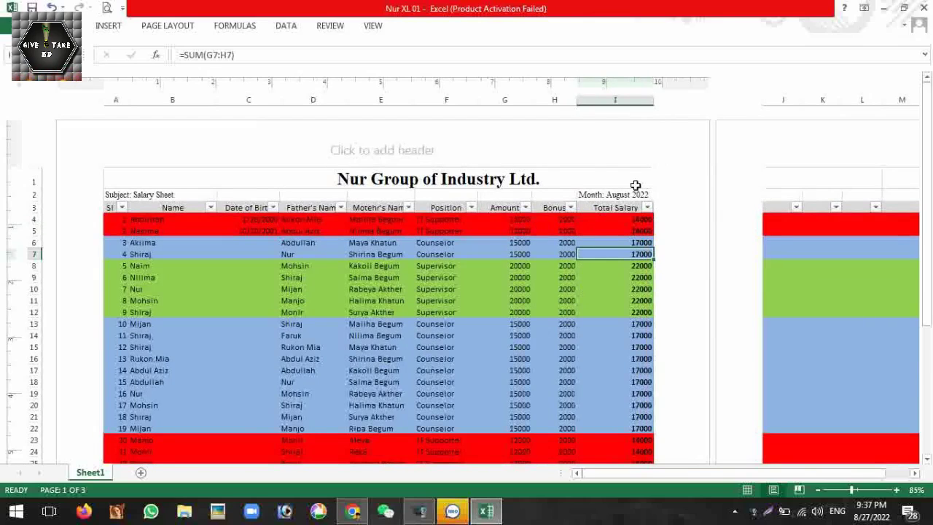
{"action": "left_click_drag", "start_coordinate": [512, 219], "coordinate": [582, 438]}
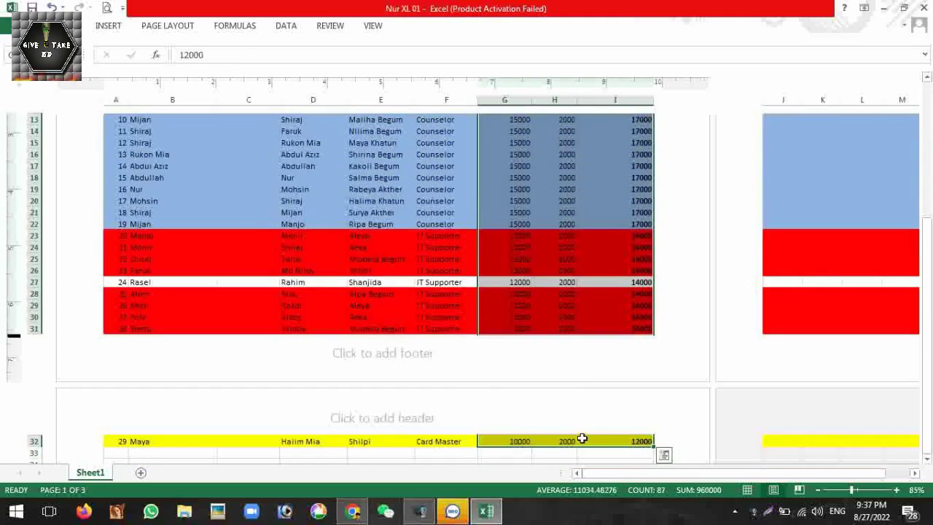
{"action": "left_click", "coordinate": [663, 455]}
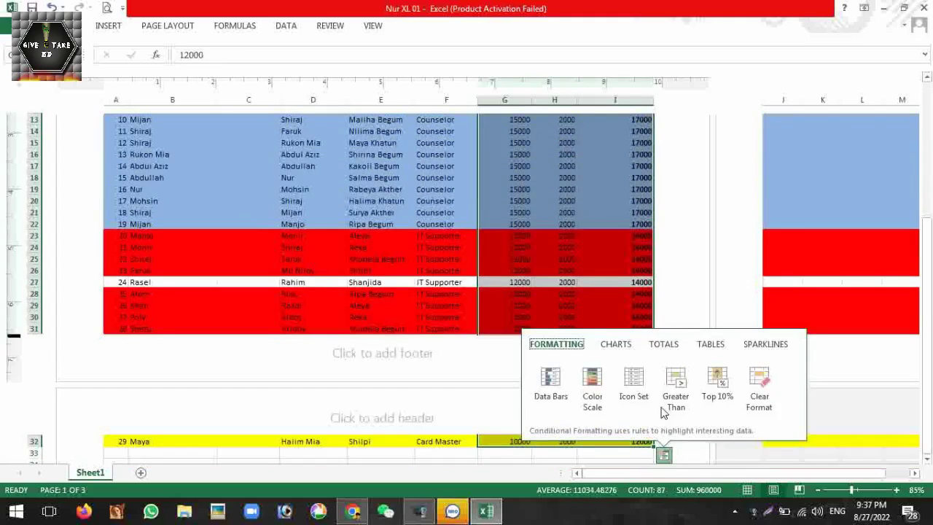
{"action": "left_click", "coordinate": [663, 344]}
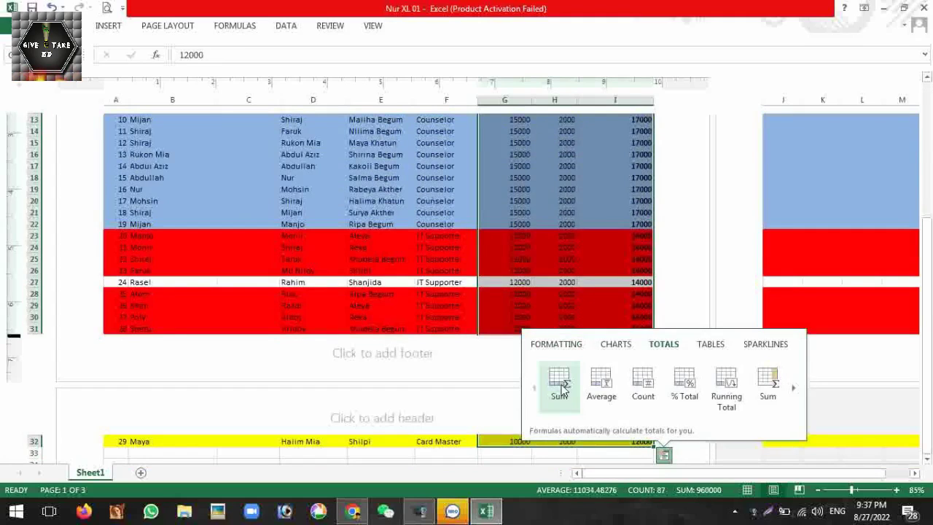
{"action": "left_click", "coordinate": [559, 386]}
{"action": "scroll", "coordinate": [543, 186], "scroll_direction": "down", "scroll_amount": 3}
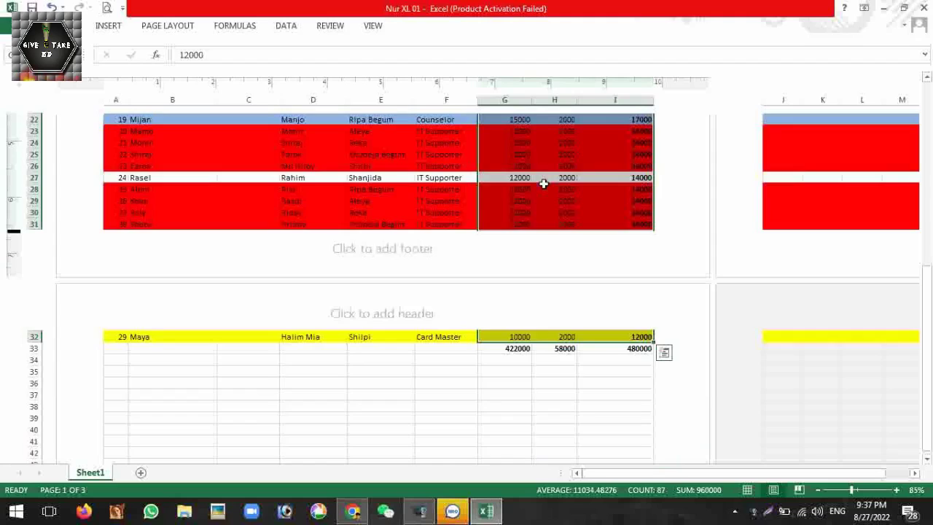
{"action": "scroll", "coordinate": [502, 137], "scroll_direction": "up", "scroll_amount": 3}
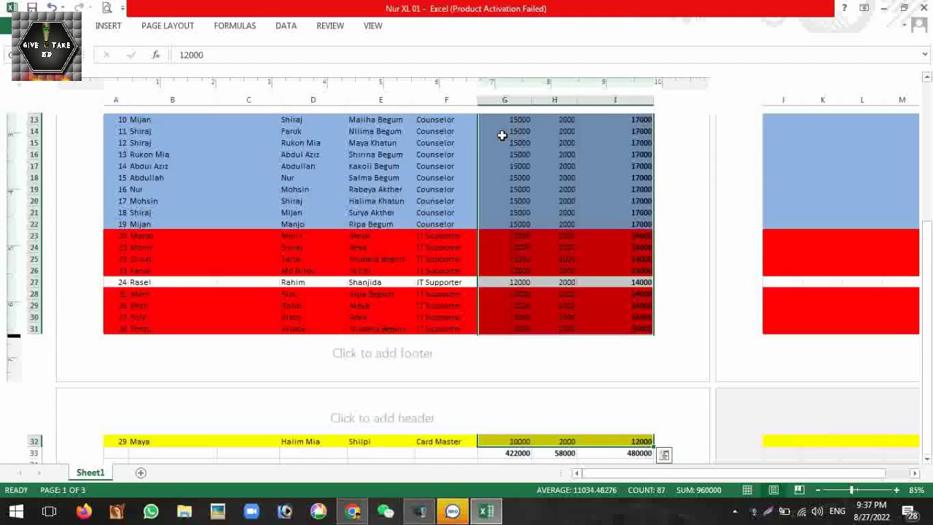
Inspect the sum formulas in cells G33, H33 and I33 of the totals row.
{"action": "scroll", "coordinate": [504, 152], "scroll_direction": "down", "scroll_amount": 3}
{"action": "left_click", "coordinate": [521, 351]}
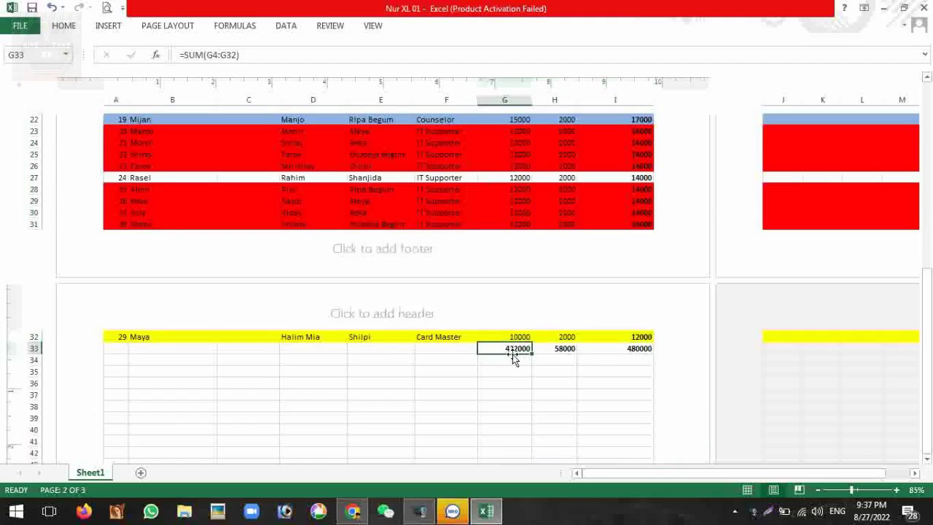
{"action": "left_click", "coordinate": [563, 350]}
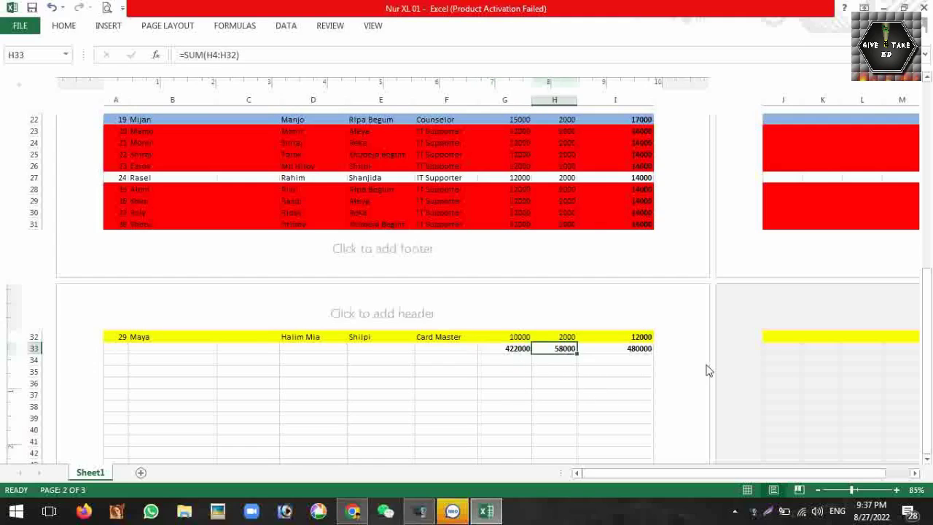
{"action": "left_click", "coordinate": [642, 348]}
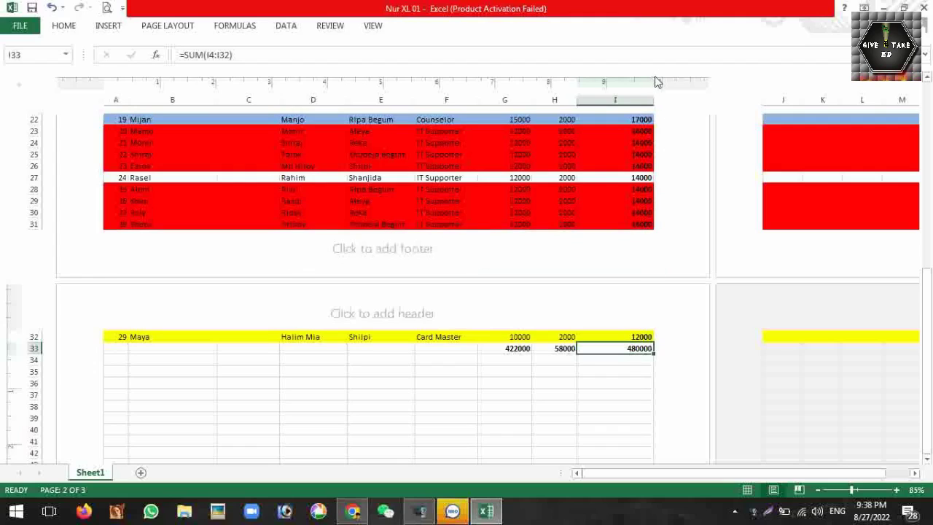
Widen column I slightly so that it fills the remaining printable width of the first page.
{"action": "left_click_drag", "start_coordinate": [652, 99], "coordinate": [661, 102]}
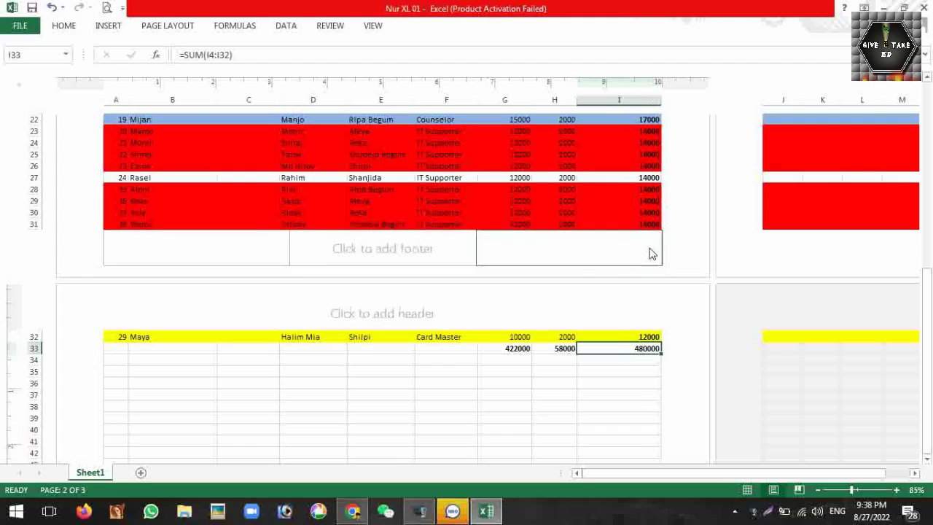
{"action": "left_click_drag", "start_coordinate": [662, 103], "coordinate": [663, 103]}
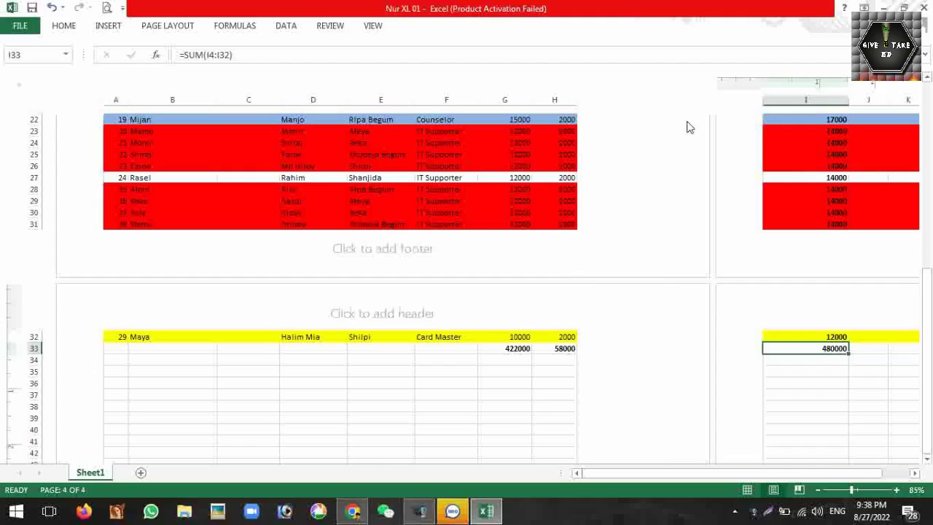
{"action": "key", "text": "ctrl+z"}
{"action": "left_click_drag", "start_coordinate": [659, 98], "coordinate": [661, 101]}
{"action": "key", "text": "ctrl+z"}
{"action": "left_click", "coordinate": [635, 235]}
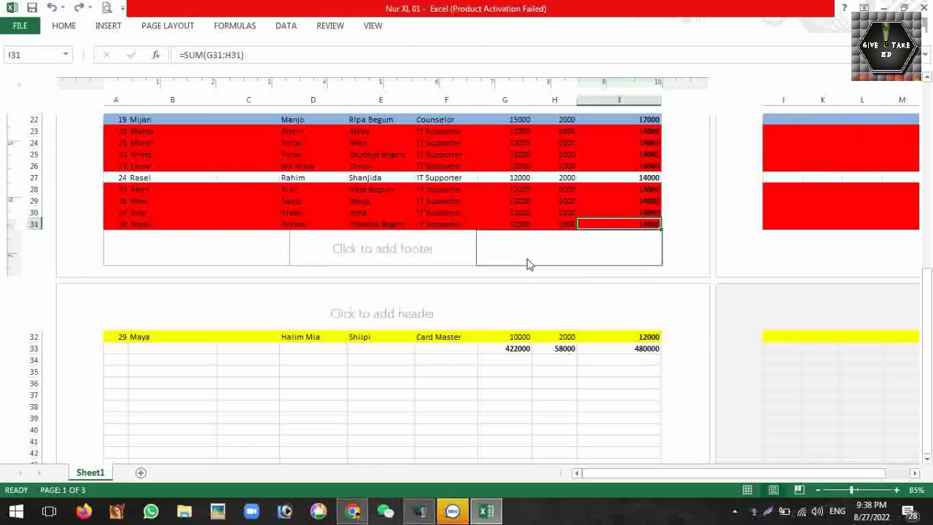
{"action": "scroll", "coordinate": [521, 258], "scroll_direction": "up", "scroll_amount": 7}
{"action": "left_click", "coordinate": [505, 276]}
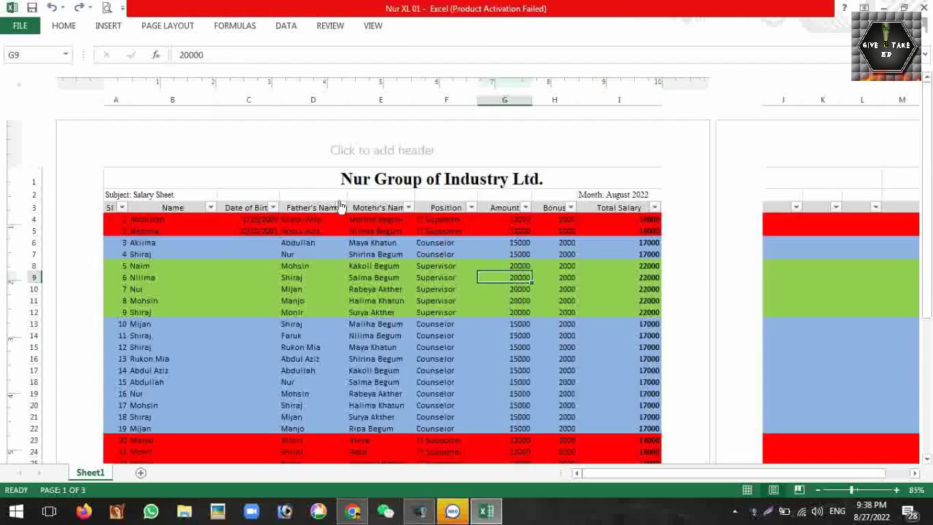
{"action": "left_click", "coordinate": [329, 149]}
{"action": "left_click", "coordinate": [435, 312]}
Fill the whole totals row 33 with a light gray background color.
{"action": "scroll", "coordinate": [479, 314], "scroll_direction": "down", "scroll_amount": 9}
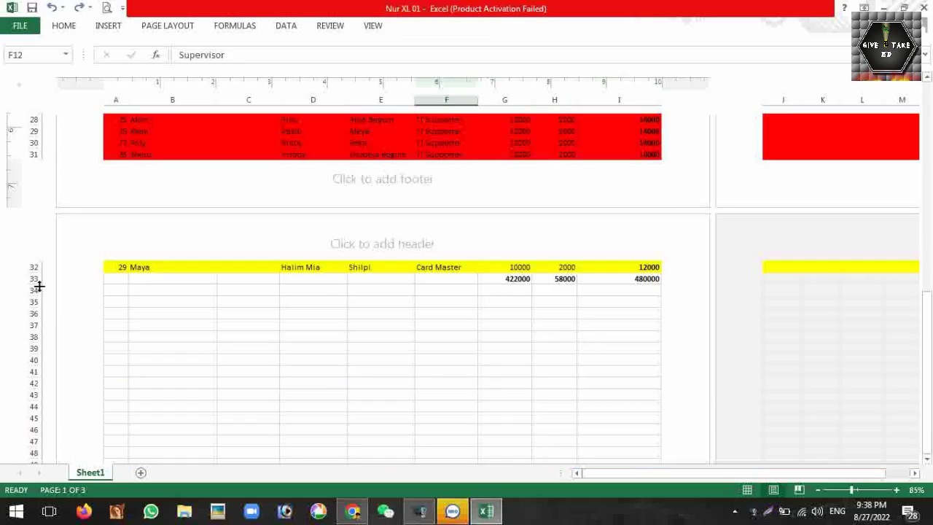
{"action": "left_click", "coordinate": [35, 279]}
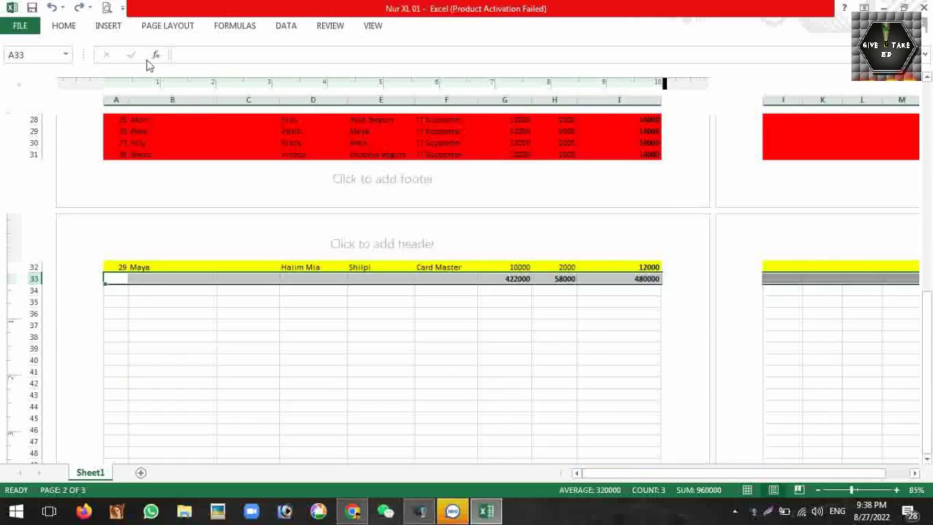
{"action": "left_click", "coordinate": [63, 26]}
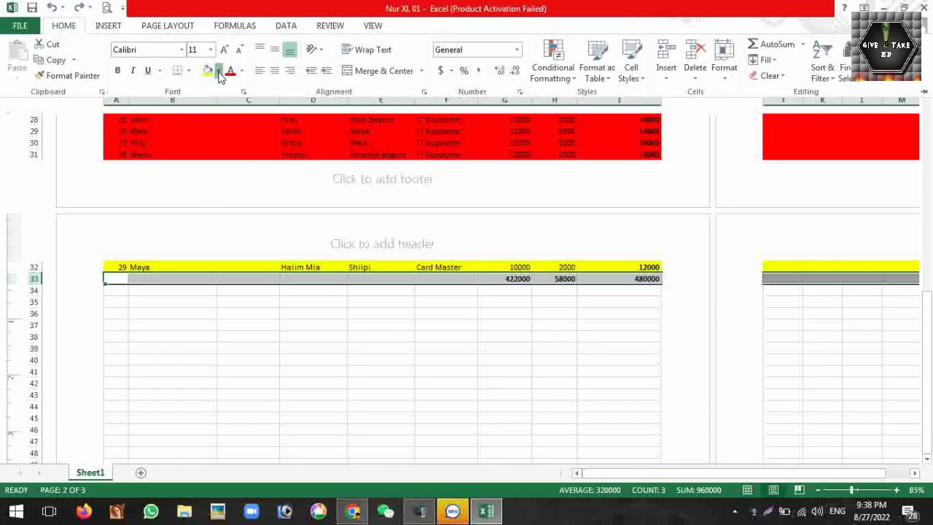
{"action": "left_click", "coordinate": [217, 71]}
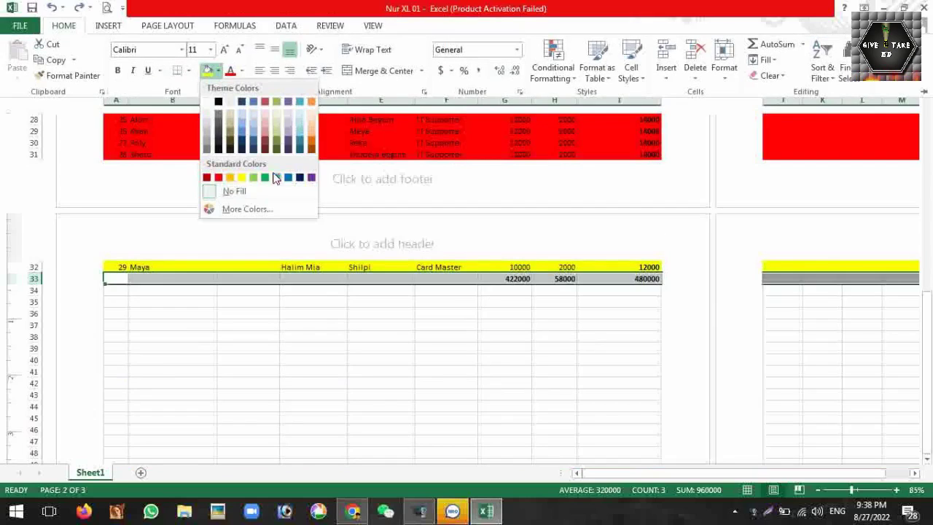
{"action": "left_click", "coordinate": [208, 137]}
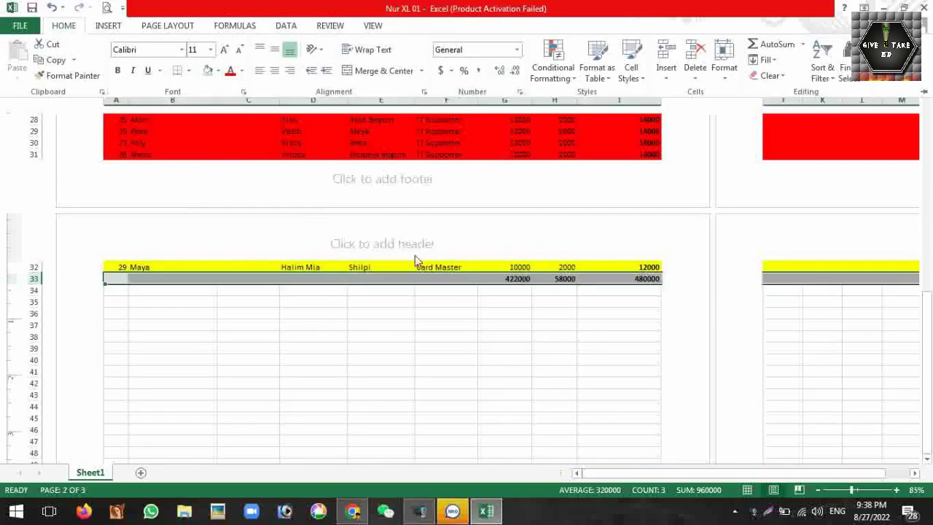
Enter the label "Total" in cell E33 of the totals row and make it bold.
{"action": "left_click", "coordinate": [381, 281]}
{"action": "type", "text": "T"}
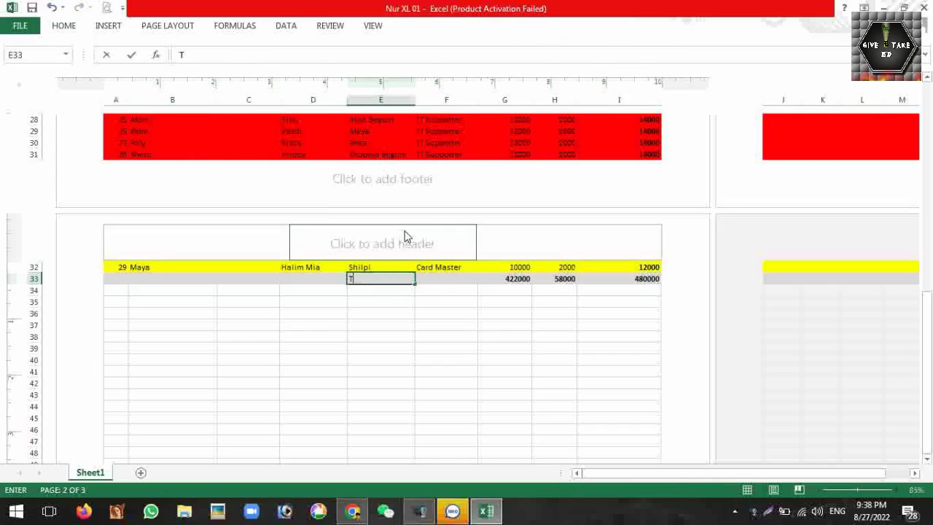
{"action": "type", "text": "otal"}
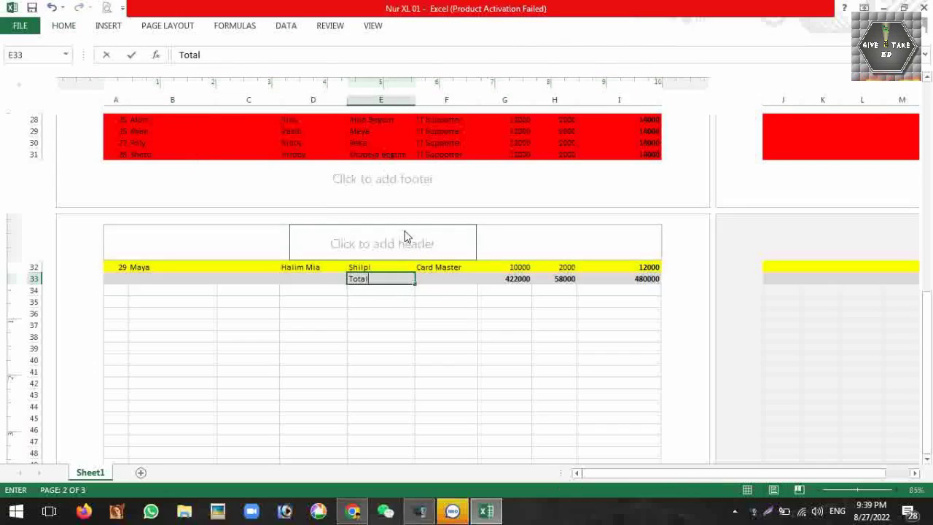
{"action": "key", "text": "Return"}
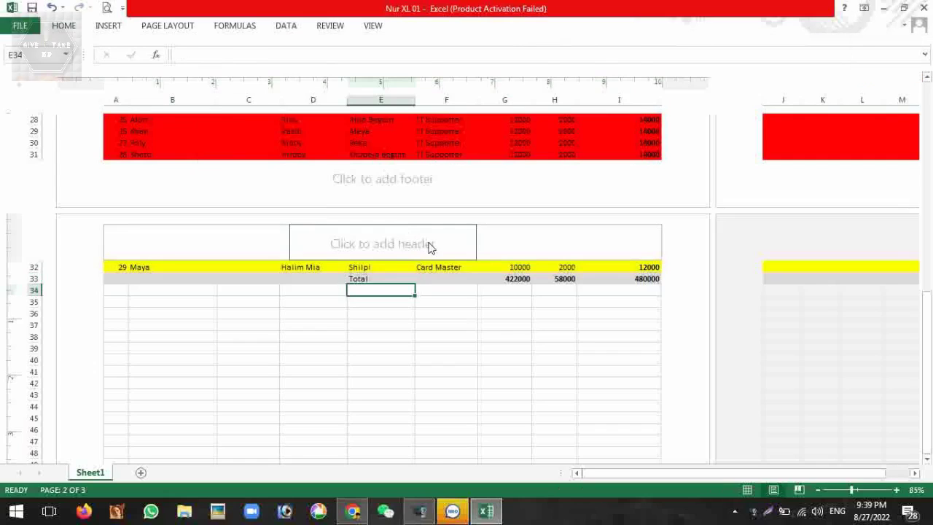
{"action": "left_click", "coordinate": [371, 281]}
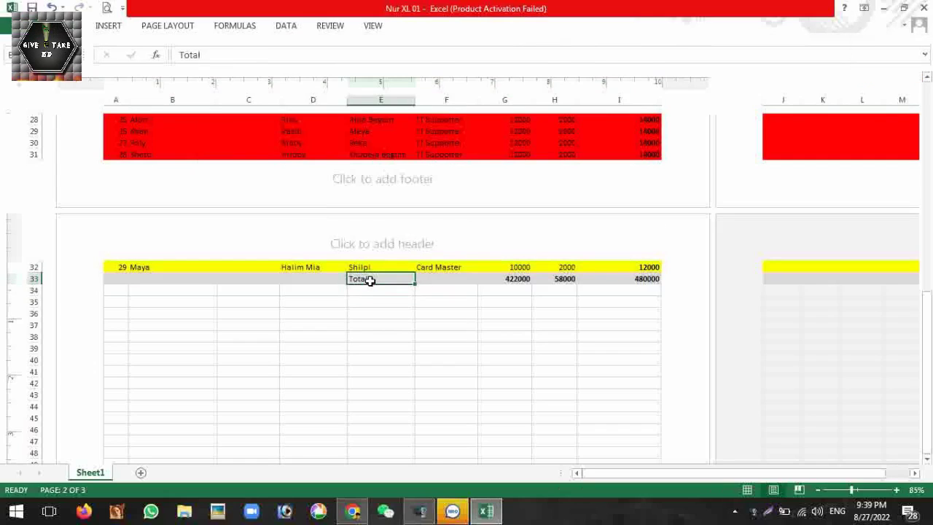
{"action": "left_click", "coordinate": [379, 314]}
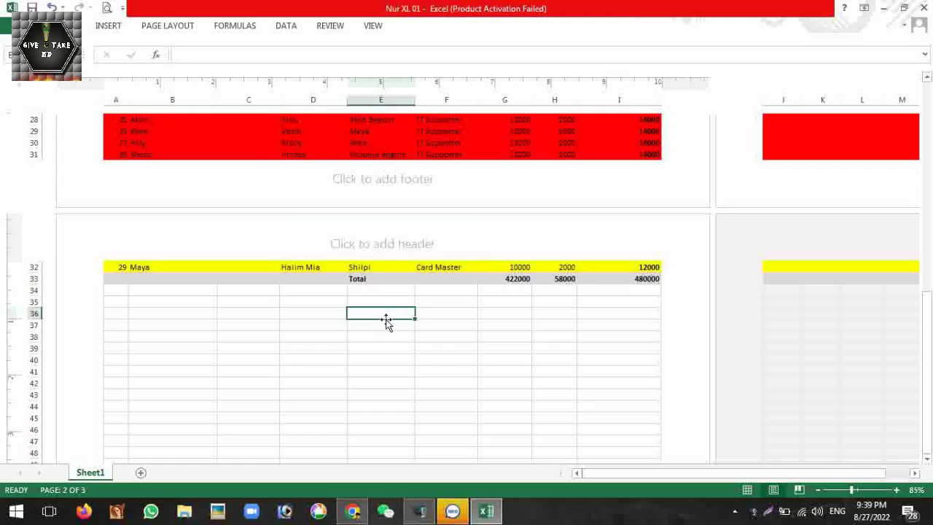
Examine the salary sheet's rows and columns from the totals row up to the title, with a closer look at the table.
{"action": "scroll", "coordinate": [397, 324], "scroll_direction": "up", "scroll_amount": 3}
{"action": "scroll", "coordinate": [403, 325], "scroll_direction": "up", "scroll_amount": 3}
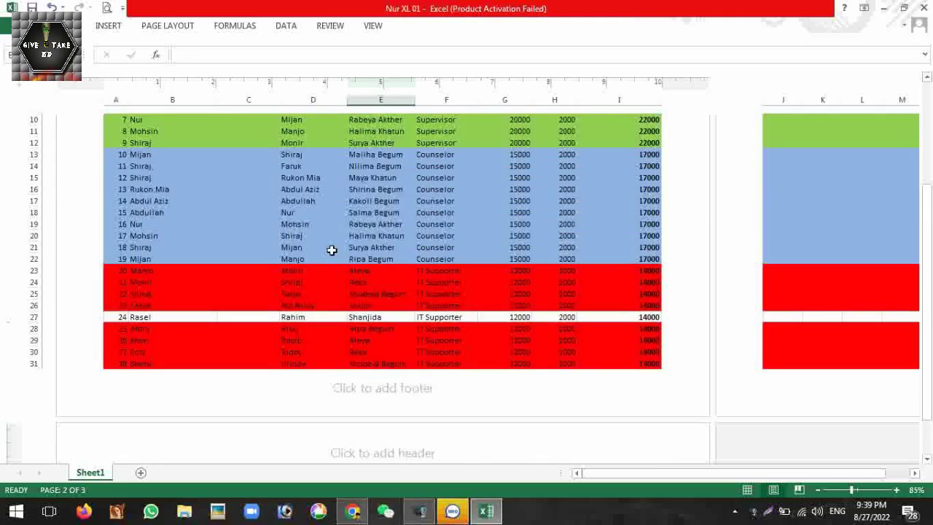
{"action": "scroll", "coordinate": [342, 248], "scroll_direction": "up", "scroll_amount": 5}
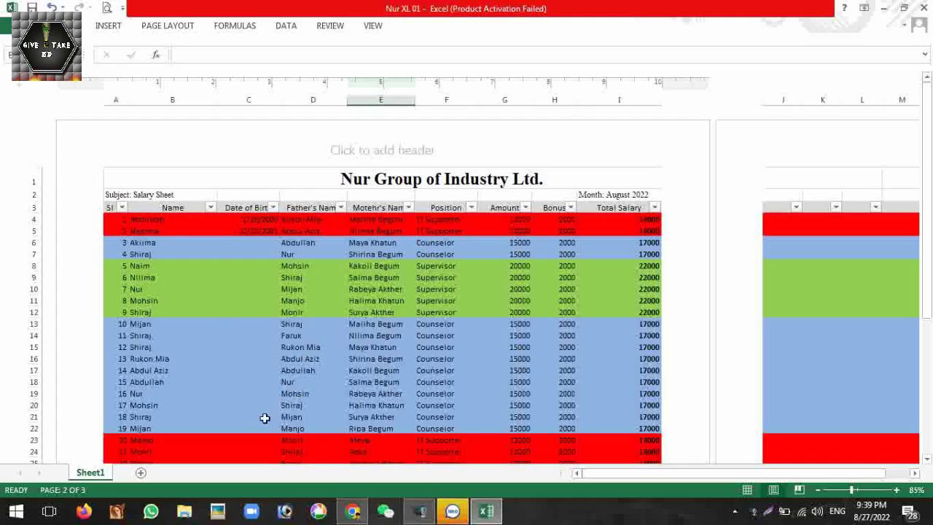
{"action": "scroll", "coordinate": [350, 299], "scroll_direction": "down", "scroll_amount": 5}
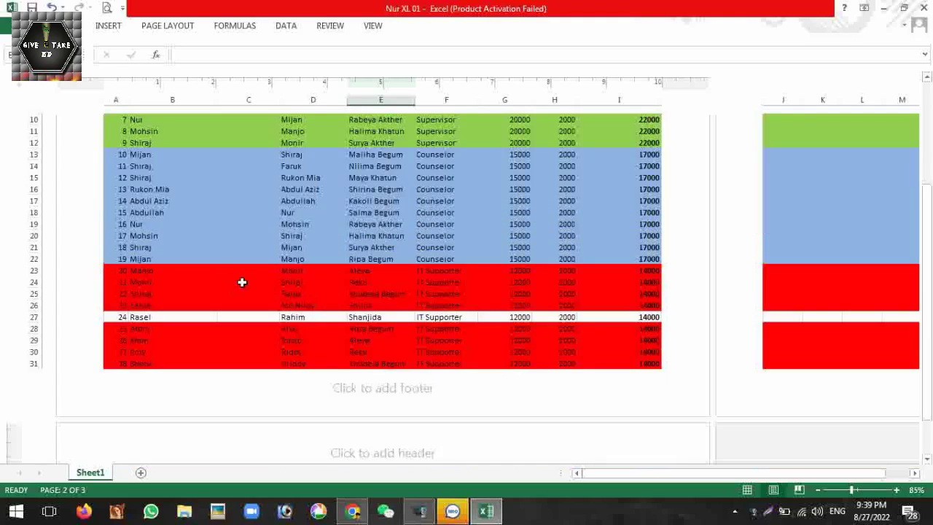
{"action": "scroll", "coordinate": [421, 290], "scroll_direction": "up", "scroll_amount": 5}
{"action": "left_click", "coordinate": [320, 291]}
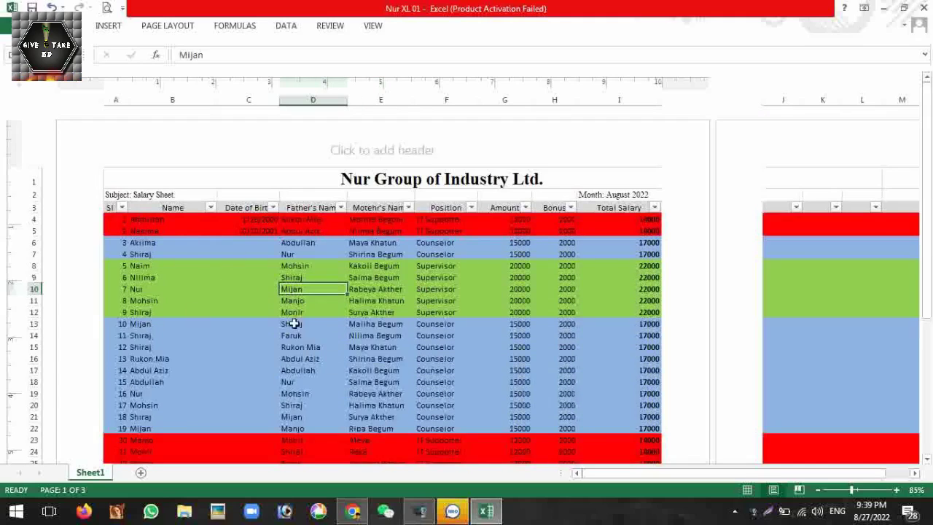
{"action": "scroll", "coordinate": [260, 268], "scroll_direction": "up", "scroll_amount": 1}
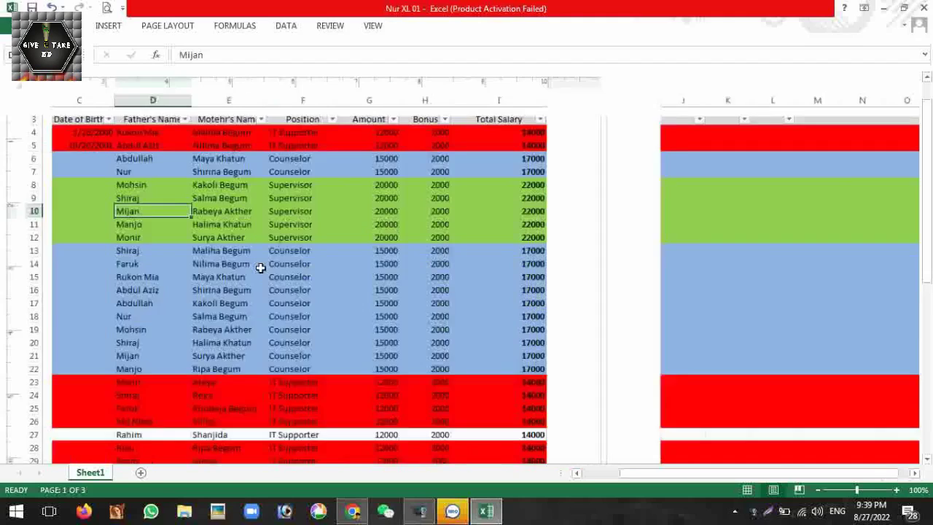
{"action": "left_click", "coordinate": [258, 213]}
{"action": "scroll", "coordinate": [220, 239], "scroll_direction": "up", "scroll_amount": 1}
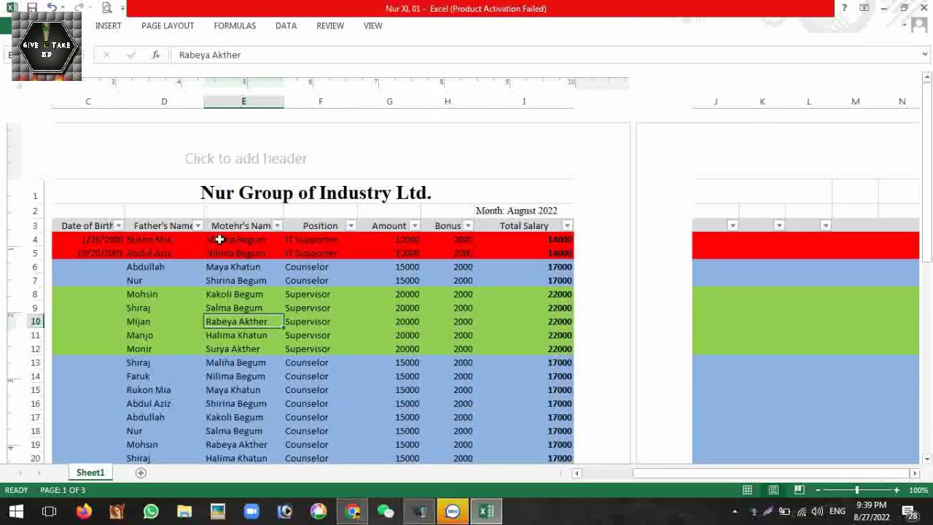
{"action": "scroll", "coordinate": [204, 243], "scroll_direction": "left", "scroll_amount": 3}
Apply All Borders to the whole salary table from the title row to the totals row and view the result up close.
{"action": "left_click", "coordinate": [240, 319]}
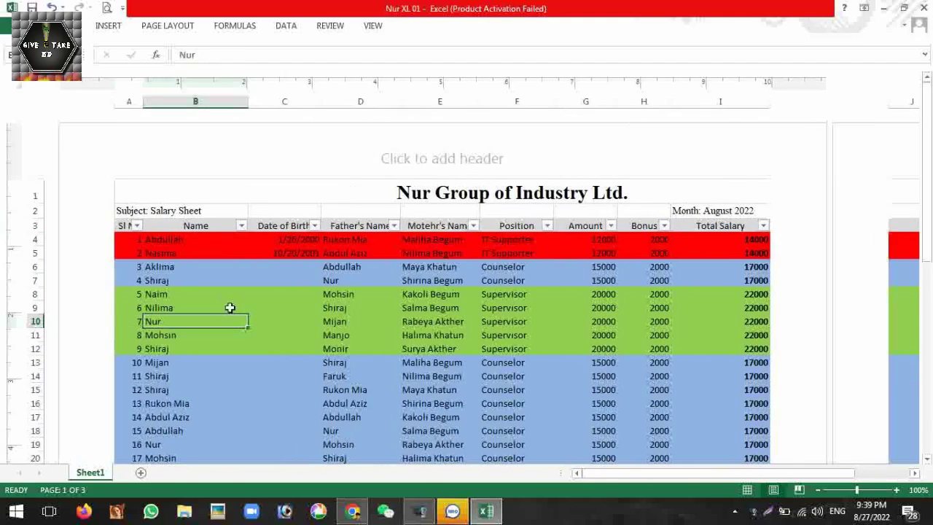
{"action": "key", "text": "ctrl+a"}
{"action": "scroll", "coordinate": [365, 273], "scroll_direction": "down", "scroll_amount": 4}
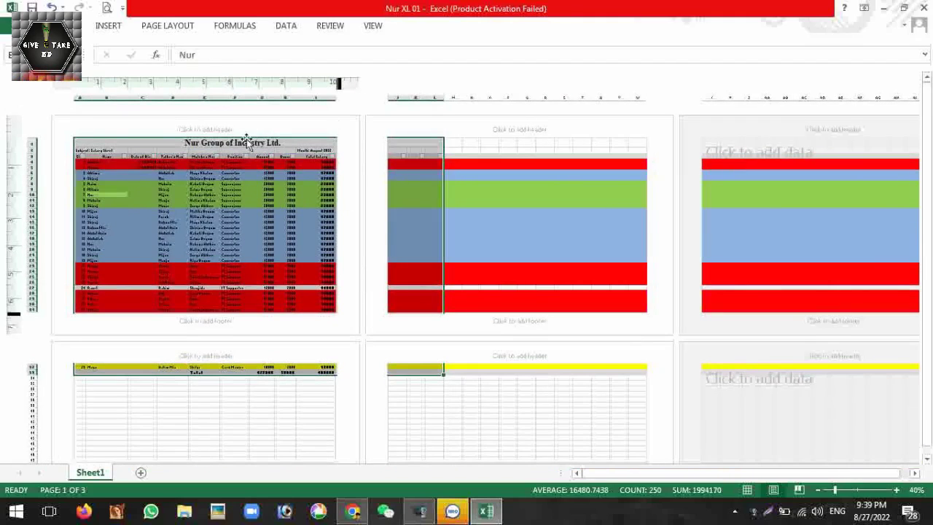
{"action": "left_click", "coordinate": [64, 26]}
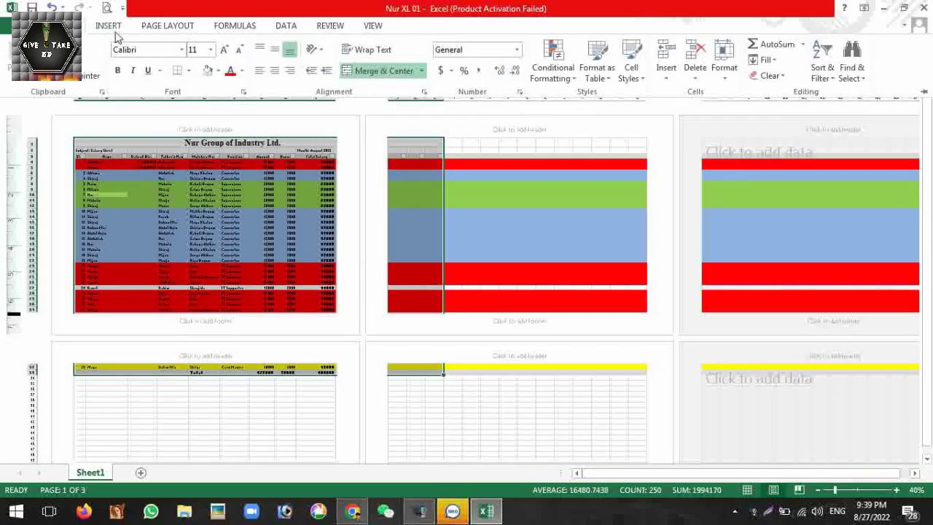
{"action": "left_click", "coordinate": [188, 71]}
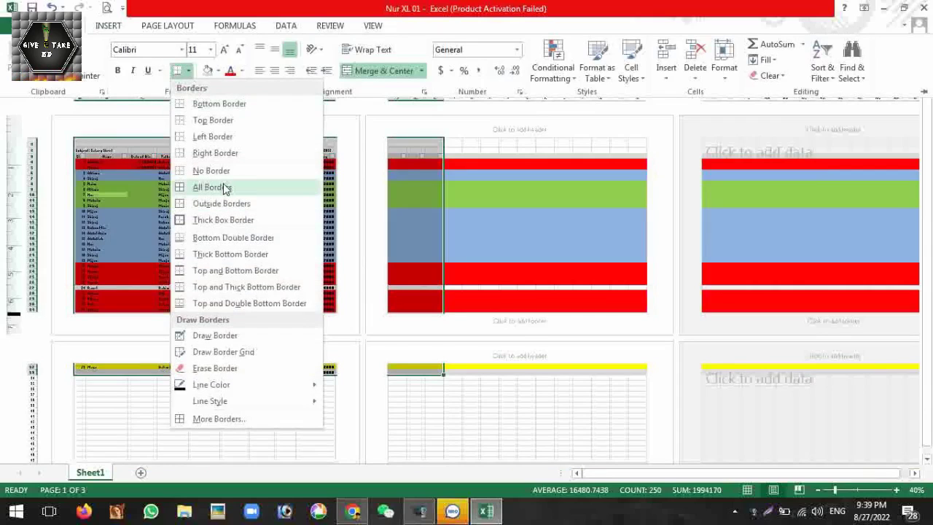
{"action": "left_click", "coordinate": [225, 188]}
{"action": "left_click", "coordinate": [413, 179]}
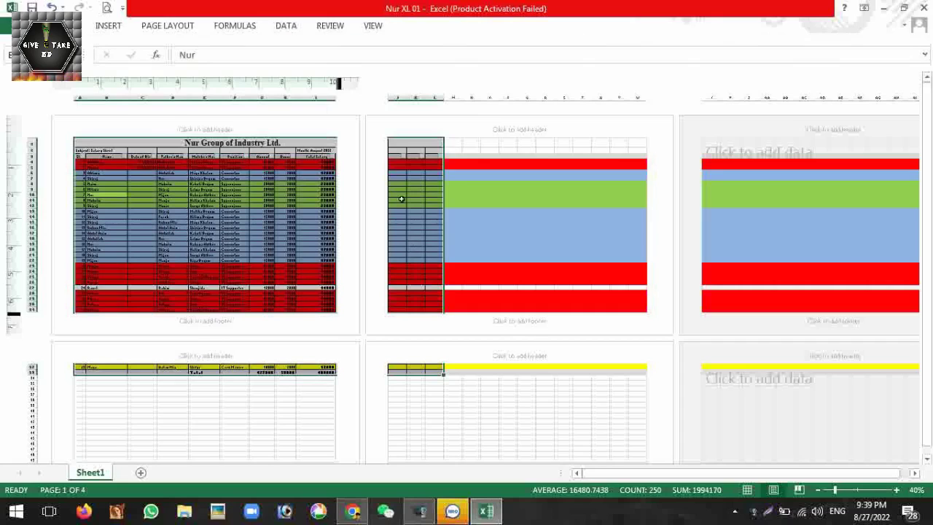
{"action": "left_click", "coordinate": [321, 163]}
{"action": "scroll", "coordinate": [370, 141], "scroll_direction": "up", "scroll_amount": 5}
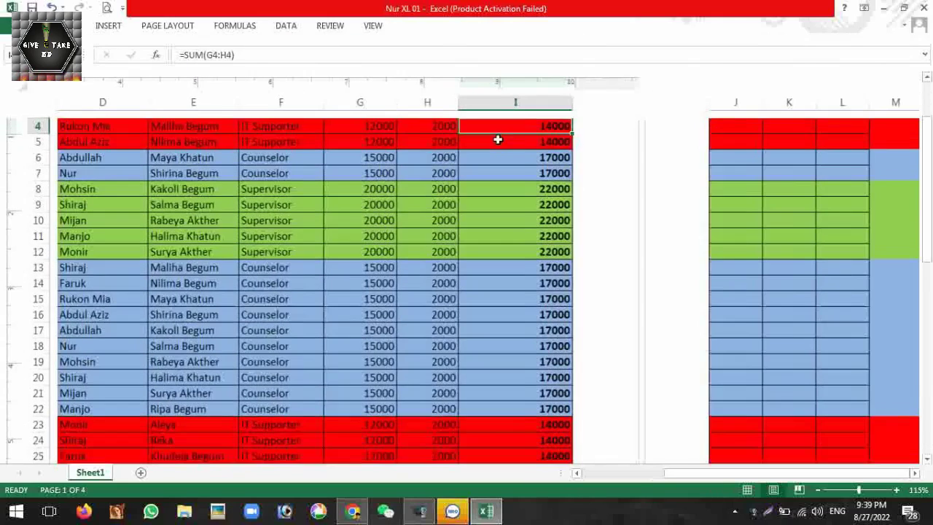
Delete the empty columns J through L beside the Total Salary column.
{"action": "scroll", "coordinate": [750, 130], "scroll_direction": "up", "scroll_amount": 3}
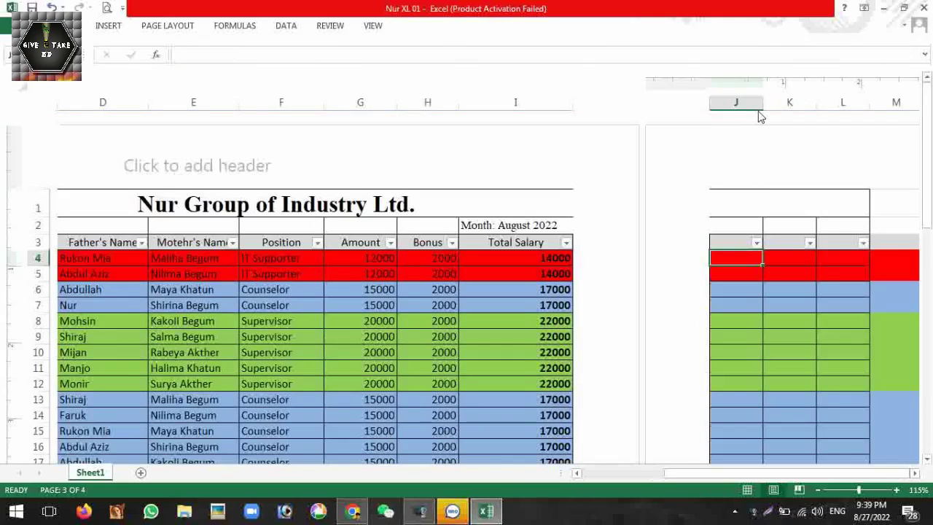
{"action": "left_click", "coordinate": [758, 103]}
{"action": "left_click_drag", "start_coordinate": [803, 100], "coordinate": [844, 100]}
{"action": "right_click", "coordinate": [843, 102]}
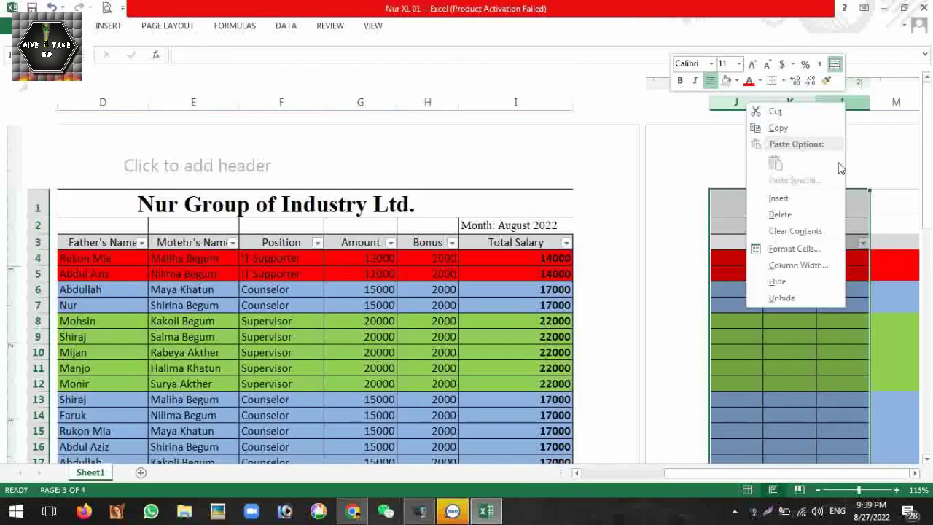
{"action": "left_click", "coordinate": [810, 217]}
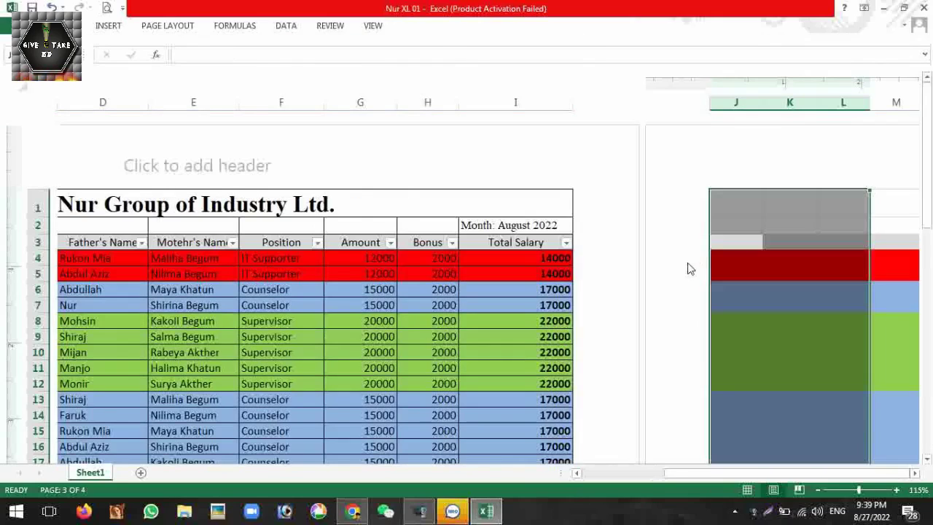
{"action": "left_click", "coordinate": [534, 320]}
Examine the whole salary table in overview, from the title down to the totals row and its neighbouring pages.
{"action": "scroll", "coordinate": [540, 324], "scroll_direction": "down", "scroll_amount": 2, "text": "ctrl"}
{"action": "left_click", "coordinate": [521, 302]}
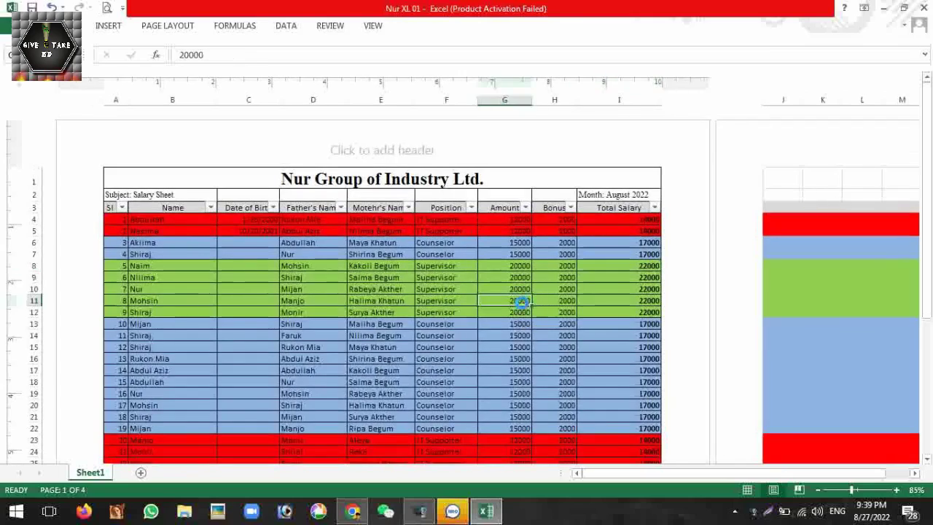
{"action": "scroll", "coordinate": [521, 303], "scroll_direction": "down", "scroll_amount": 2, "text": "ctrl"}
{"action": "left_click", "coordinate": [430, 347]}
{"action": "left_click", "coordinate": [358, 260]}
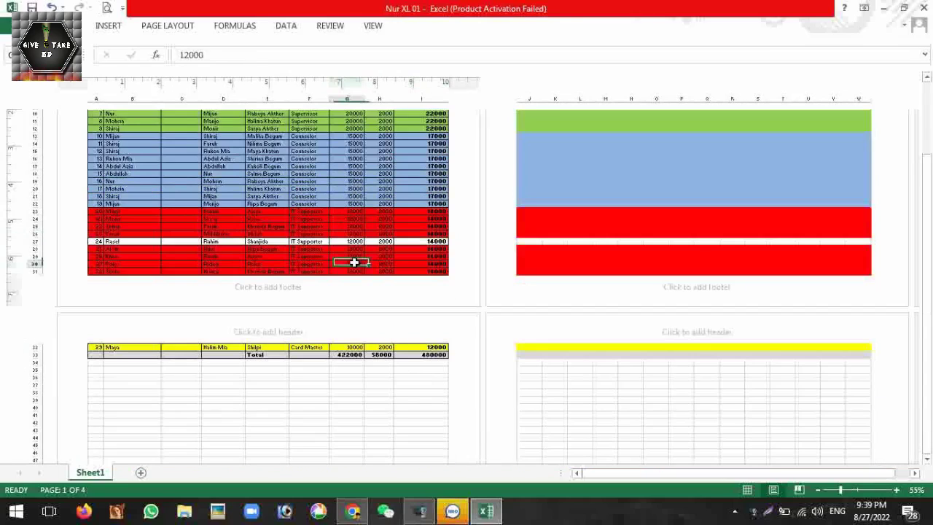
{"action": "scroll", "coordinate": [354, 261], "scroll_direction": "up", "scroll_amount": 5}
{"action": "left_click", "coordinate": [352, 265]}
{"action": "left_click", "coordinate": [348, 277]}
Examine the salary rows up close from row 31 up to the title, including the first columns, and return to the table overview.
{"action": "scroll", "coordinate": [343, 371], "scroll_direction": "up", "scroll_amount": 3, "text": "ctrl"}
{"action": "scroll", "coordinate": [342, 371], "scroll_direction": "up", "scroll_amount": 2, "text": "ctrl"}
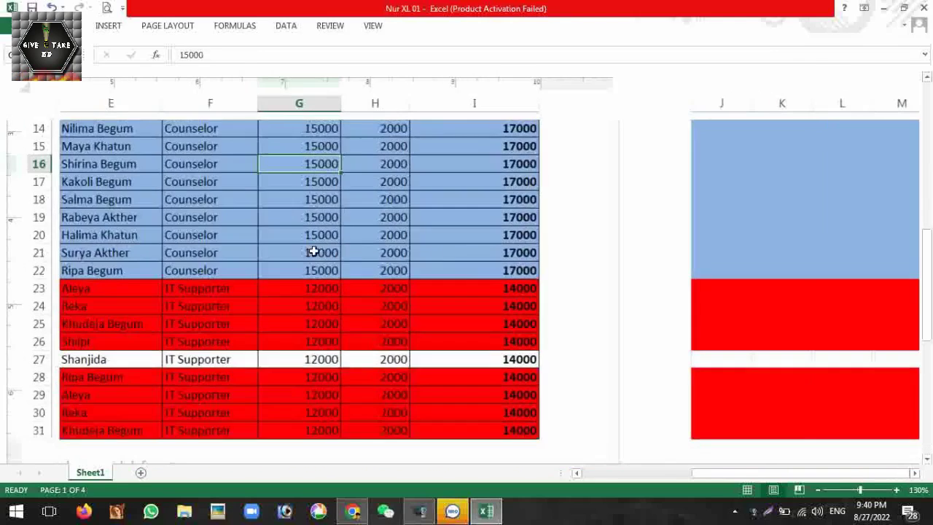
{"action": "scroll", "coordinate": [313, 248], "scroll_direction": "up", "scroll_amount": 5}
{"action": "left_click", "coordinate": [316, 277]}
{"action": "left_click", "coordinate": [323, 292]}
{"action": "key", "text": "Home"}
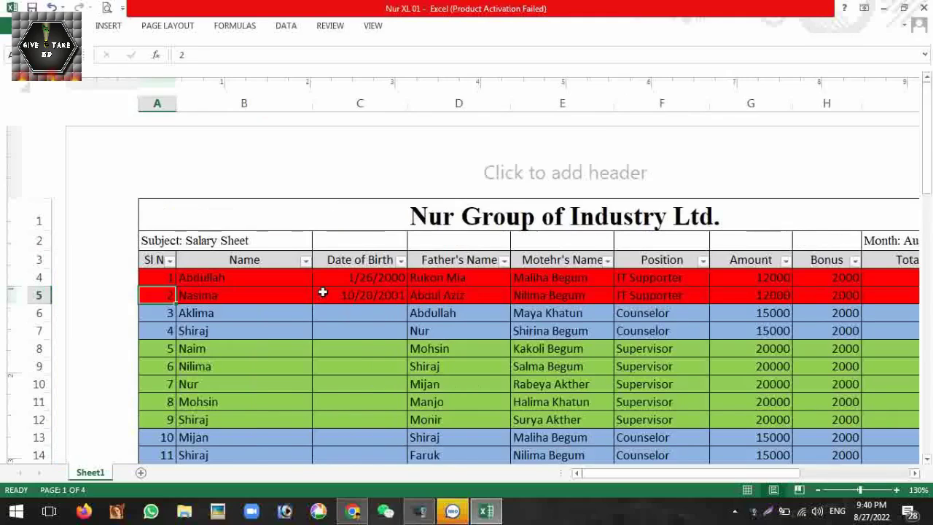
{"action": "left_click", "coordinate": [475, 385]}
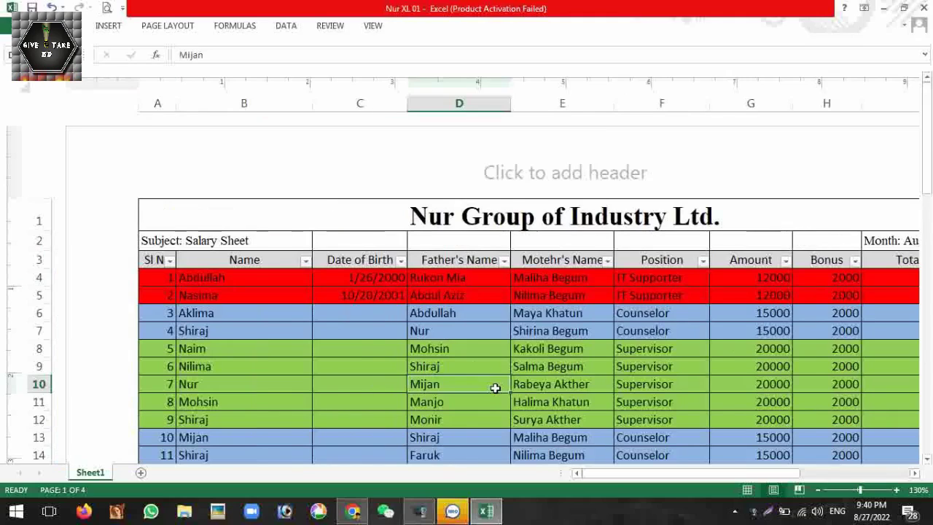
{"action": "scroll", "coordinate": [487, 383], "scroll_direction": "down", "scroll_amount": 3, "text": "ctrl"}
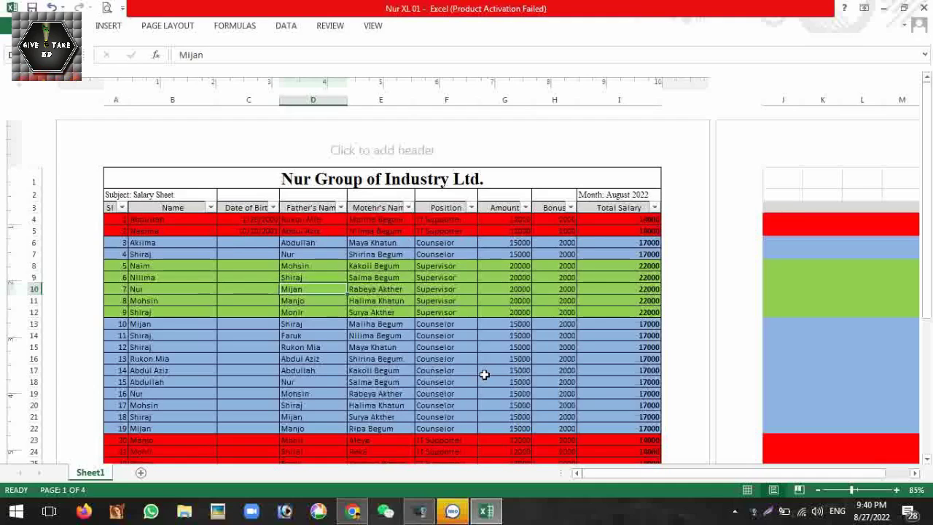
{"action": "left_click", "coordinate": [473, 301]}
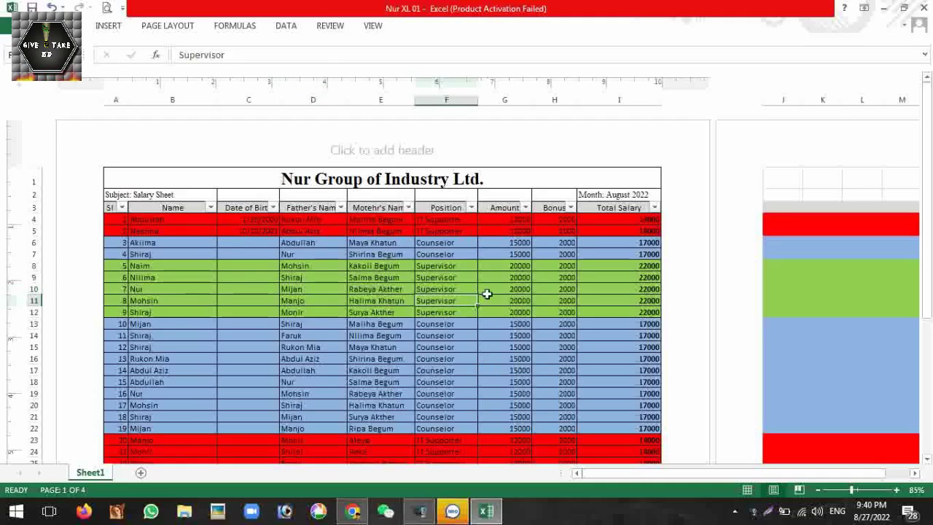